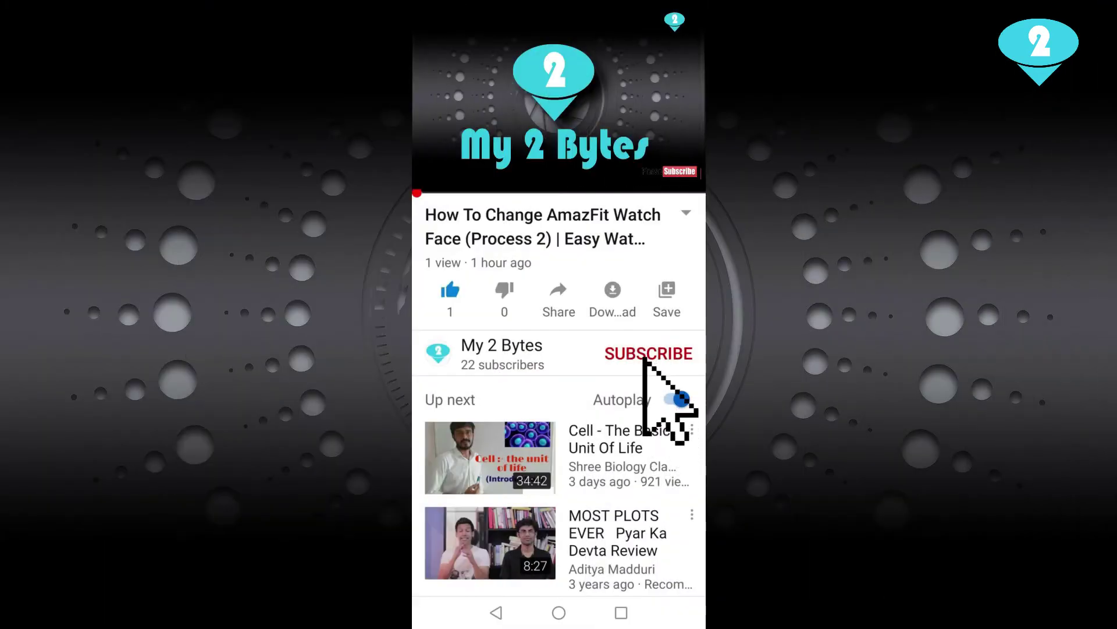
click(646, 353)
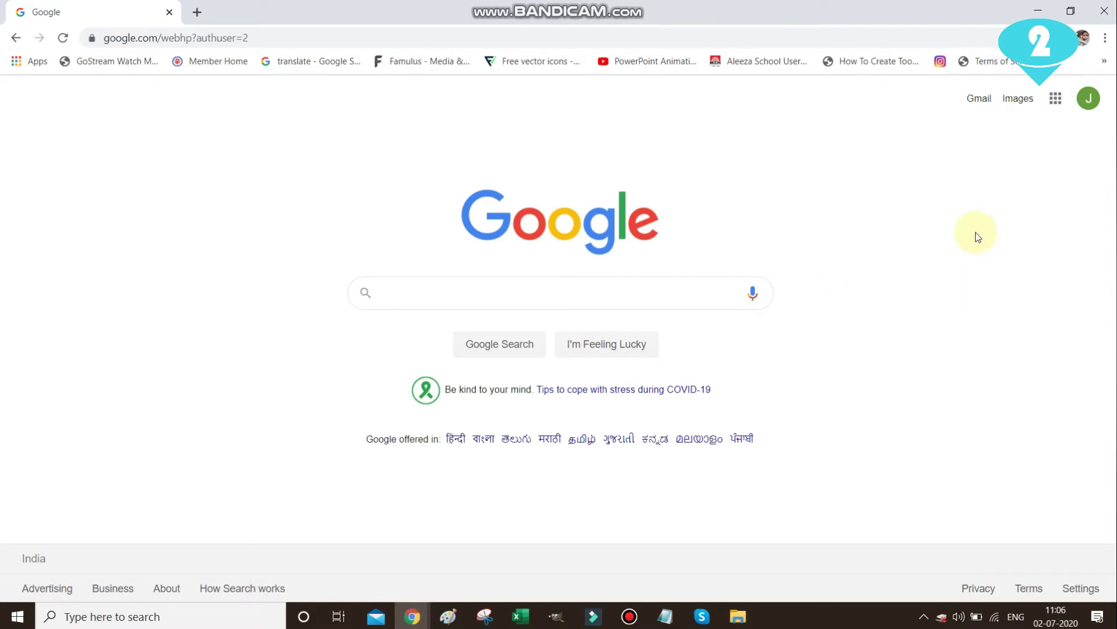
Step: Open Google Meet from the list of Google apps
click(1056, 99)
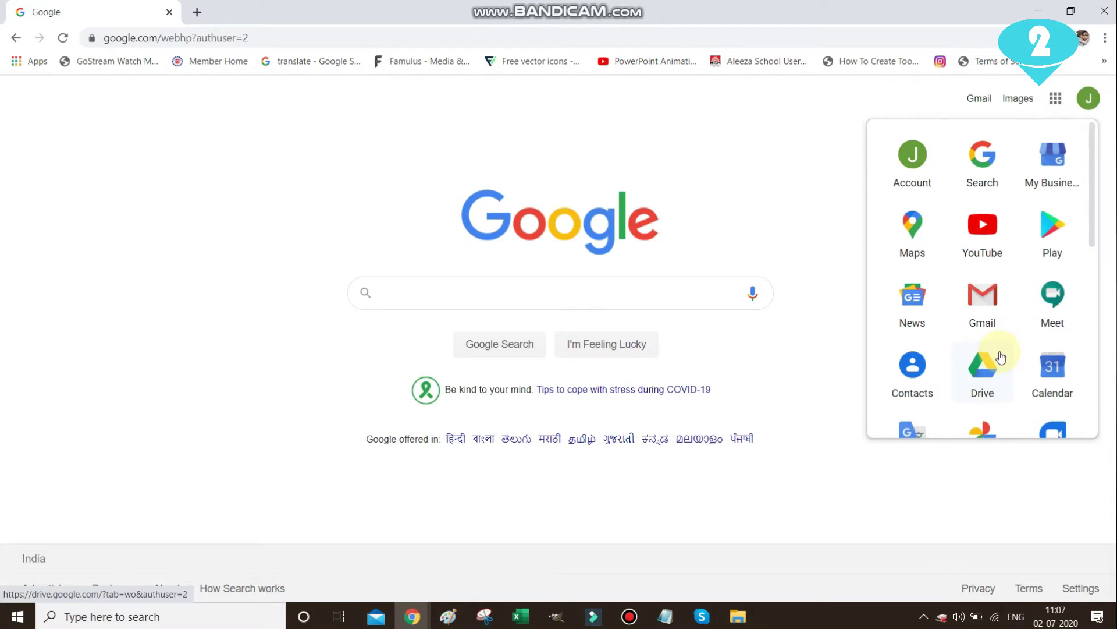
click(1050, 302)
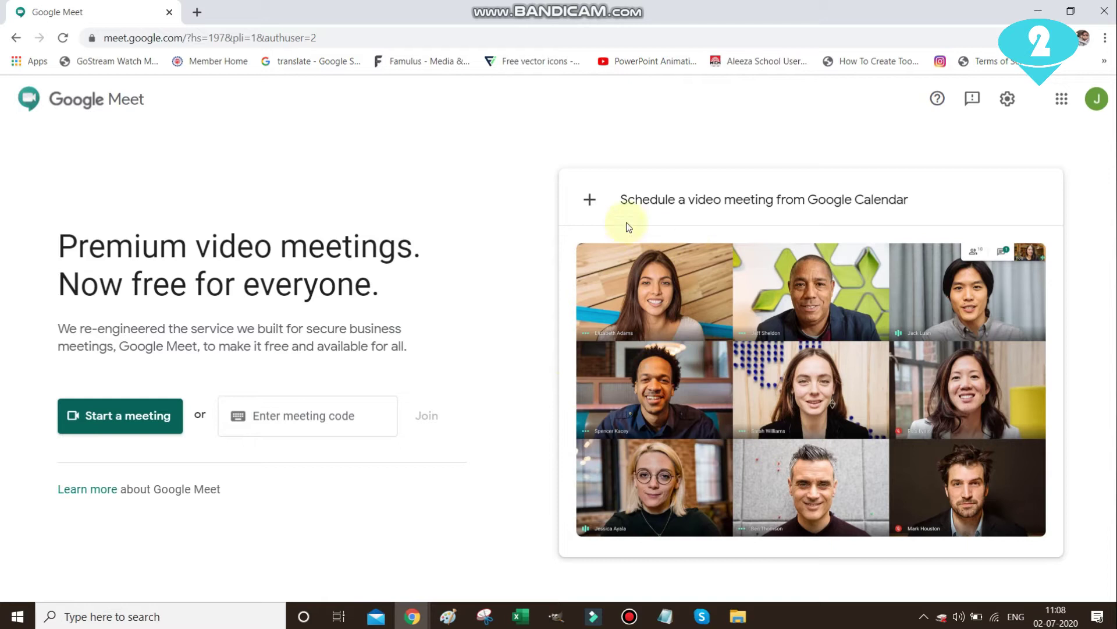
Step: Start scheduling a video meeting in Google Calendar and look through the event's repeat options
click(808, 212)
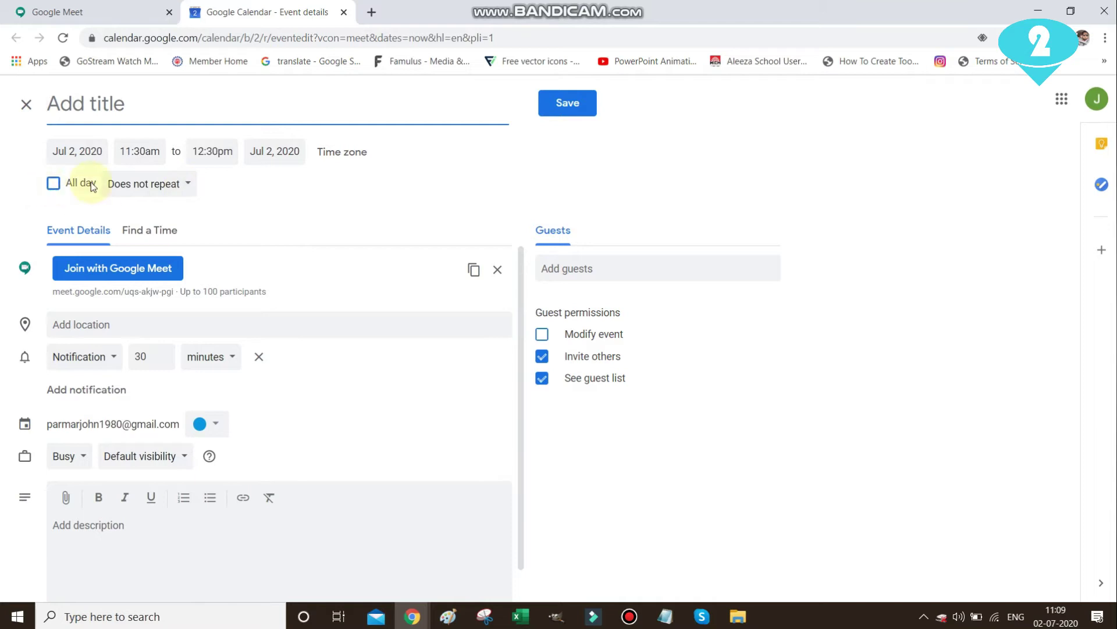
click(174, 186)
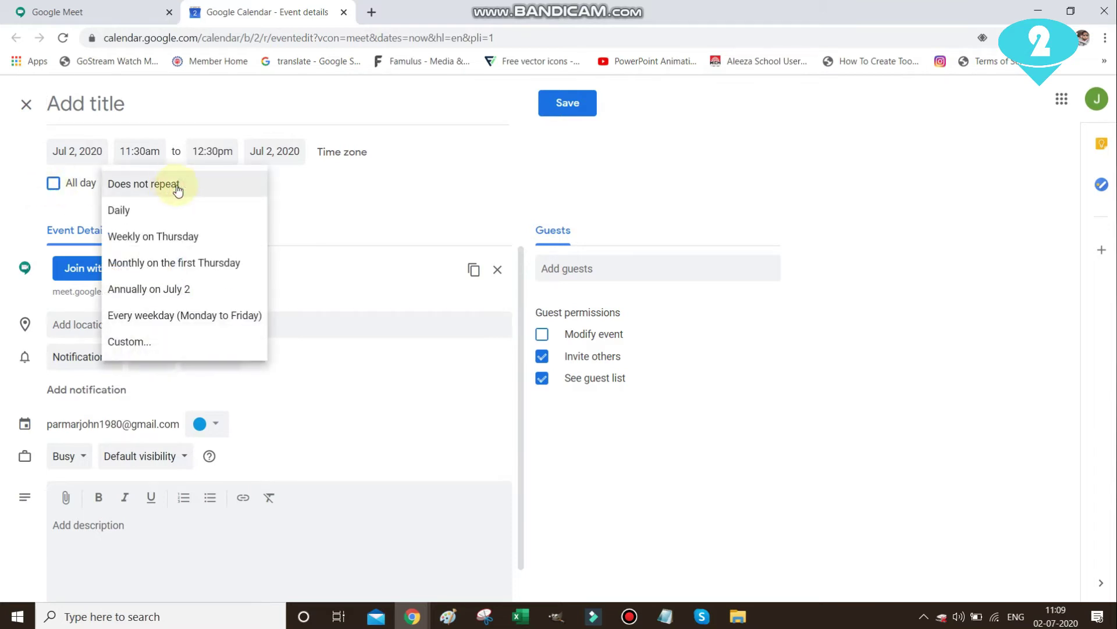
click(336, 191)
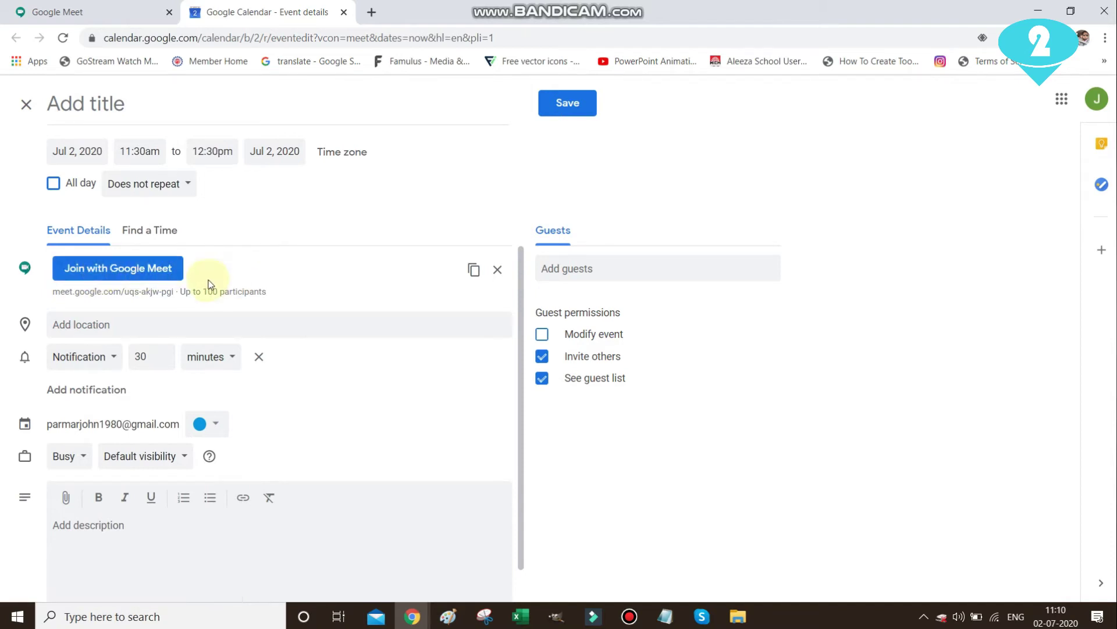
Step: Find a time for the event in the July 2 day schedule and set it to 12:30pm–1:00pm
click(145, 231)
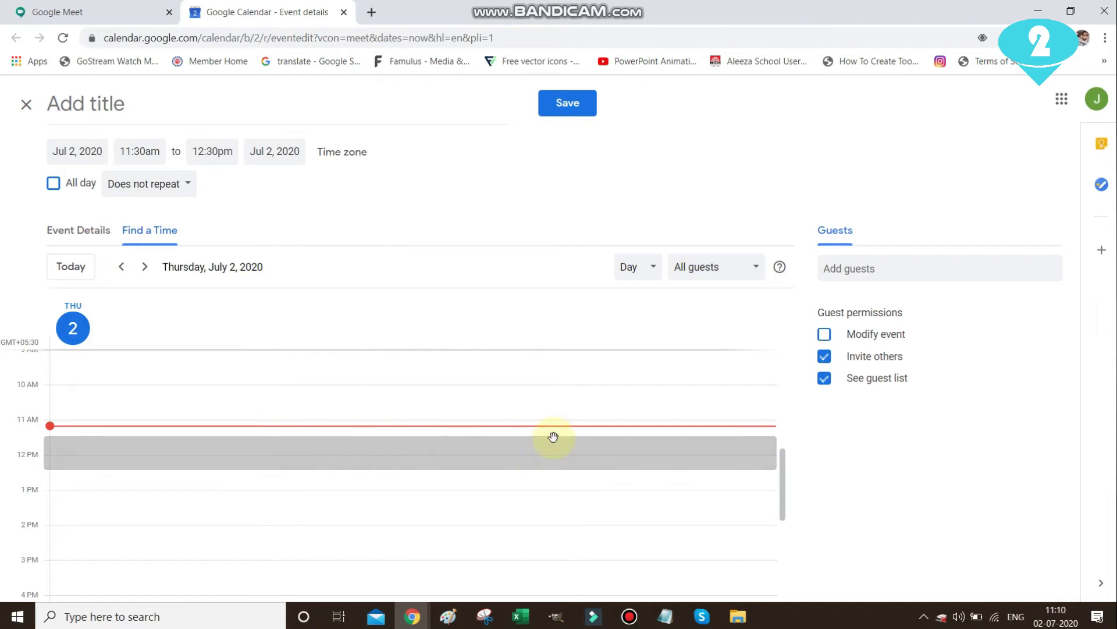
drag(49, 429, 56, 479)
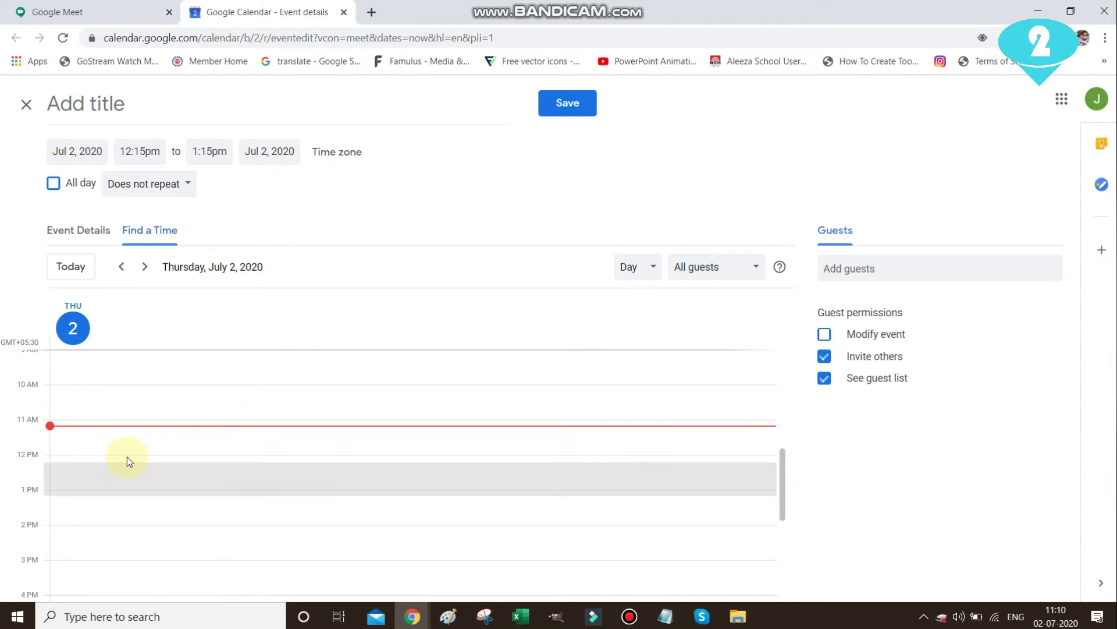
click(49, 424)
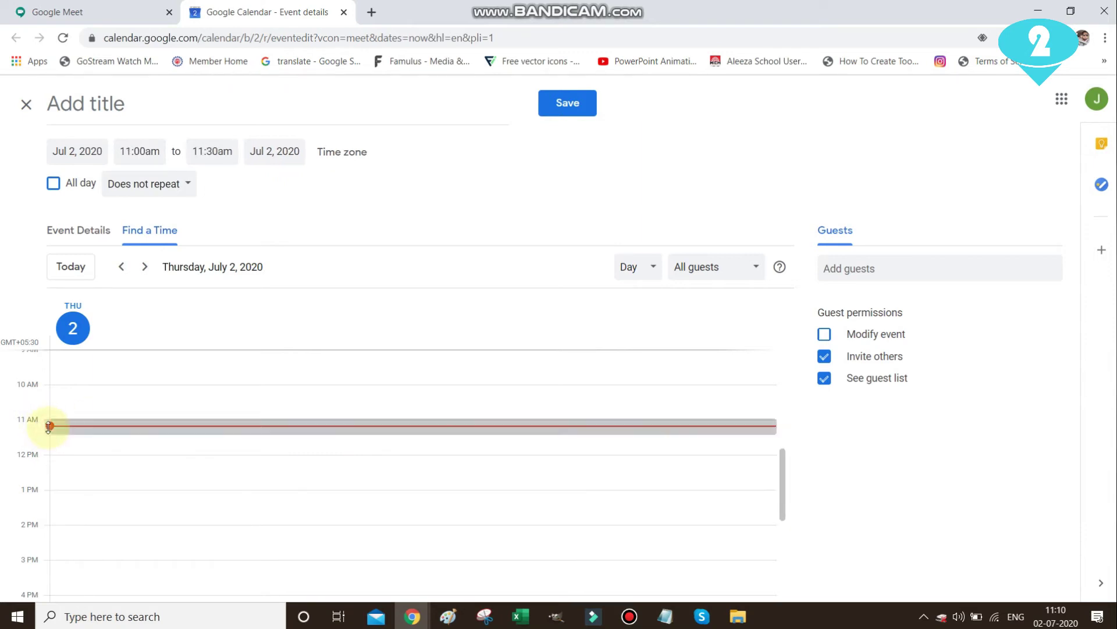
click(58, 478)
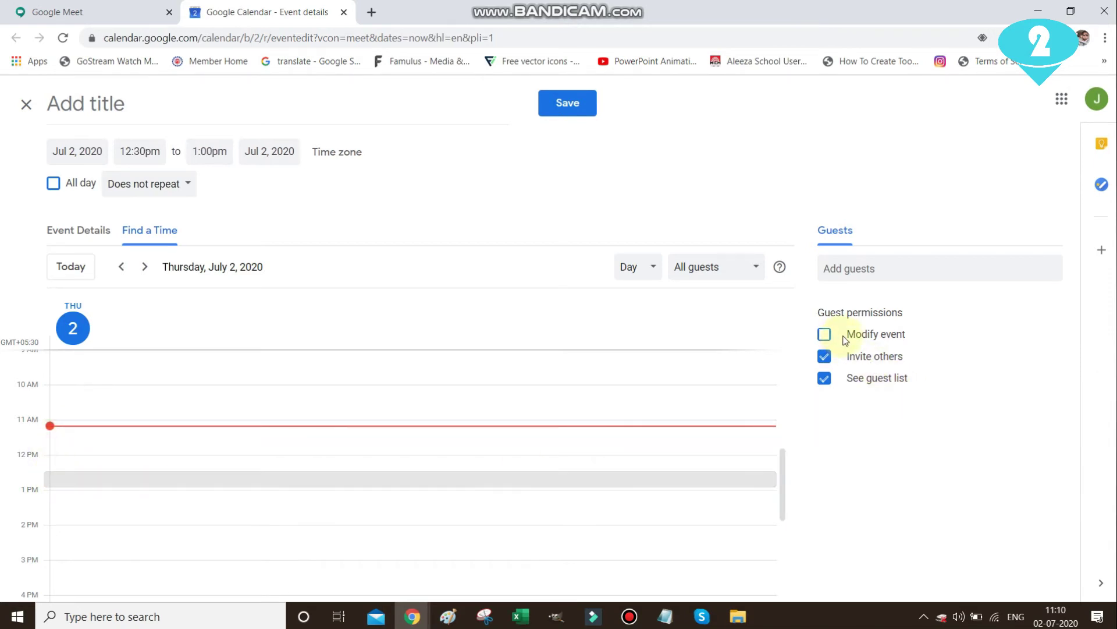
Step: Try entering a guest's name in the event's guest list, and clear the entry
click(854, 263)
click(865, 266)
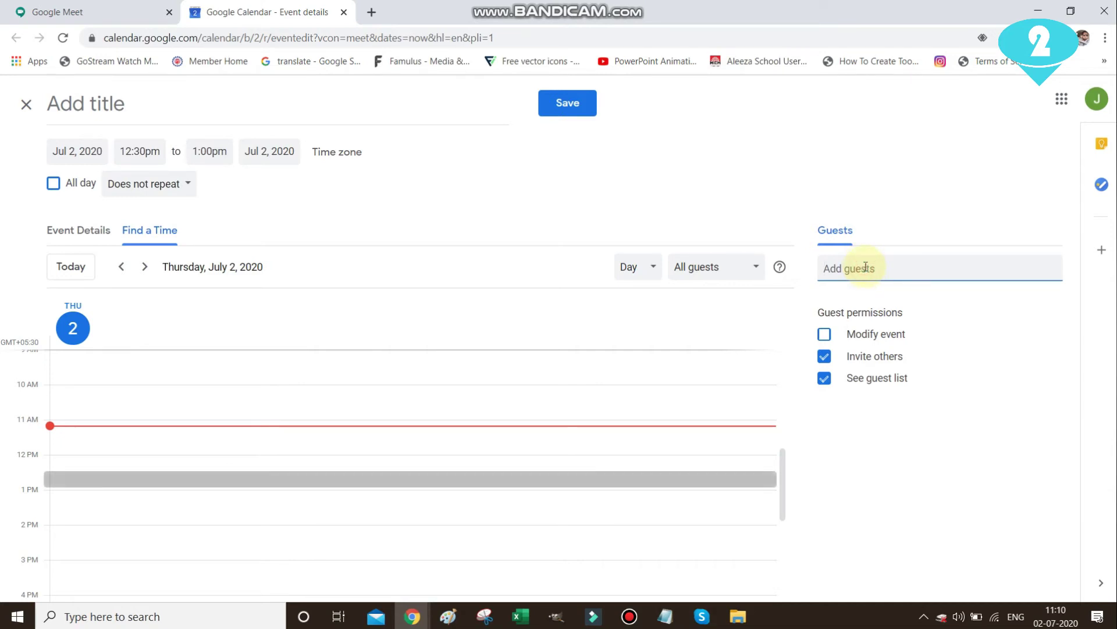
text(john)
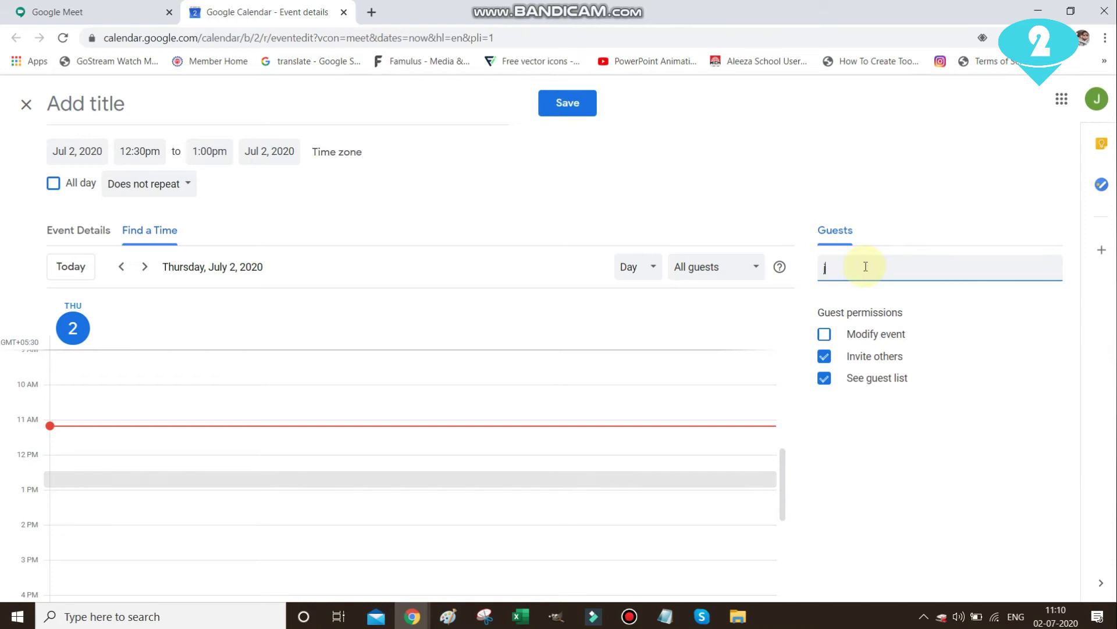
key(BackSpace)
key(BackSpace)
key(BackSpace)
key(BackSpace)
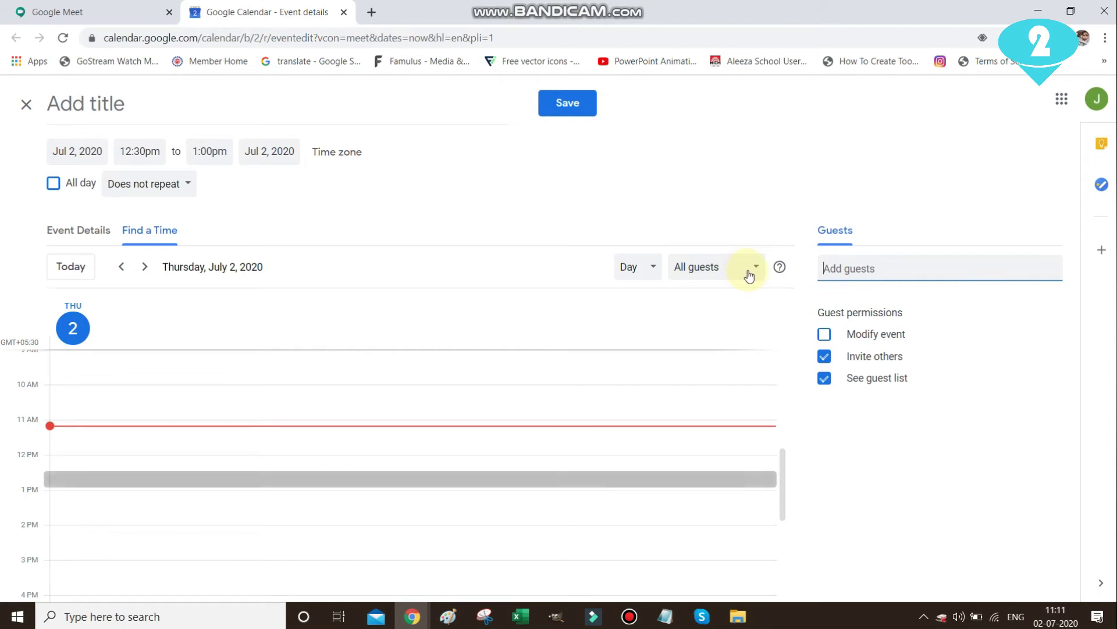
Step: Review the event details, including the location, notification type, description and guest fields
click(77, 229)
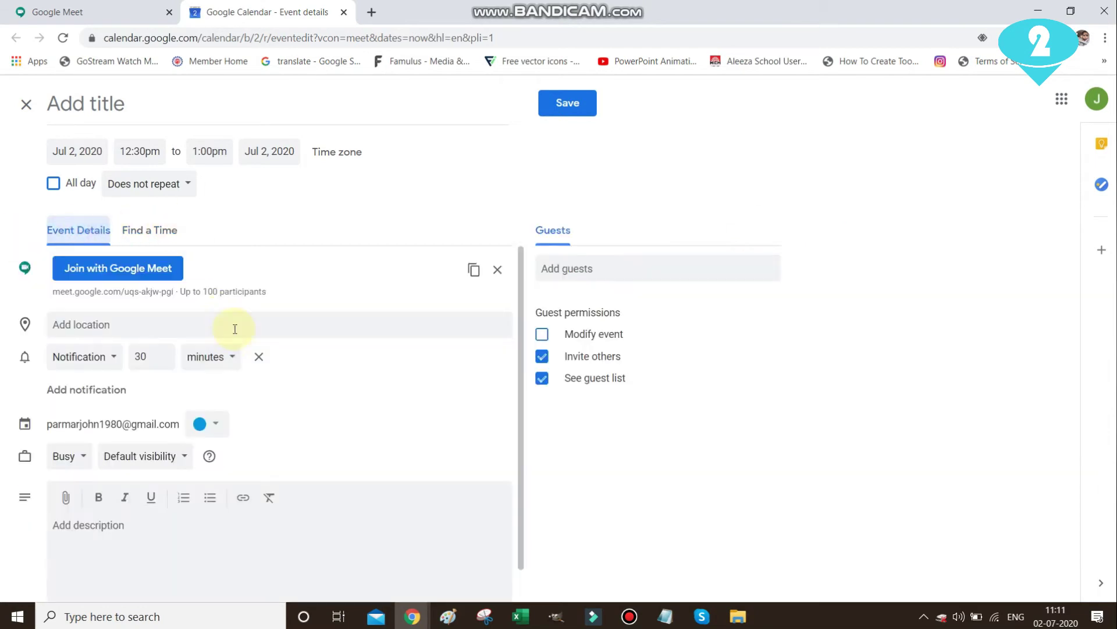
click(122, 323)
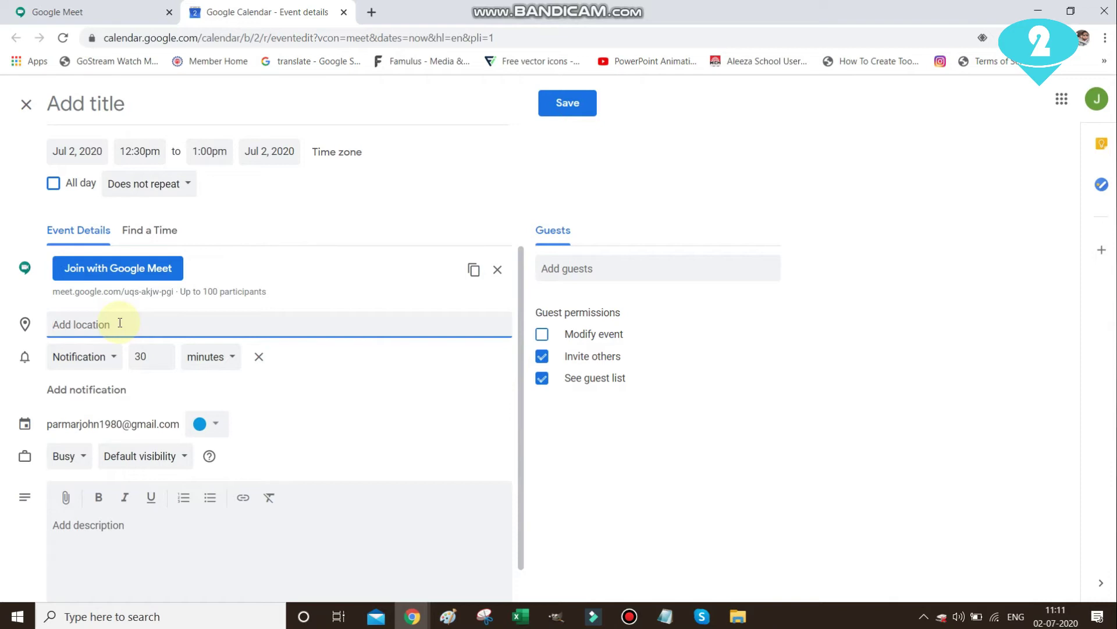
click(115, 368)
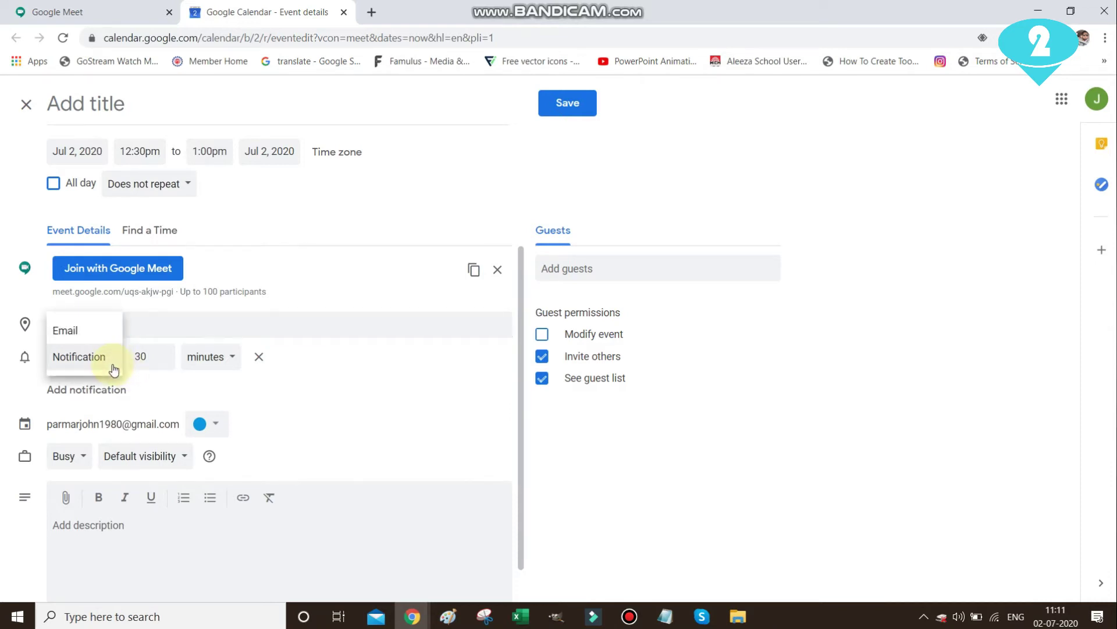
click(312, 367)
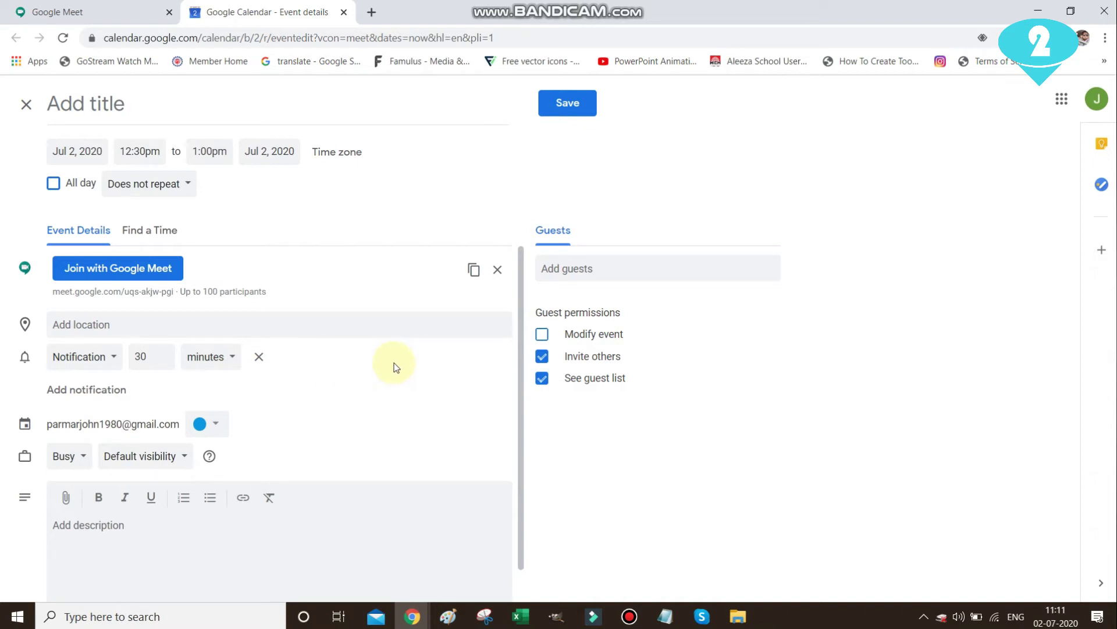
scroll(391, 363, down, 1)
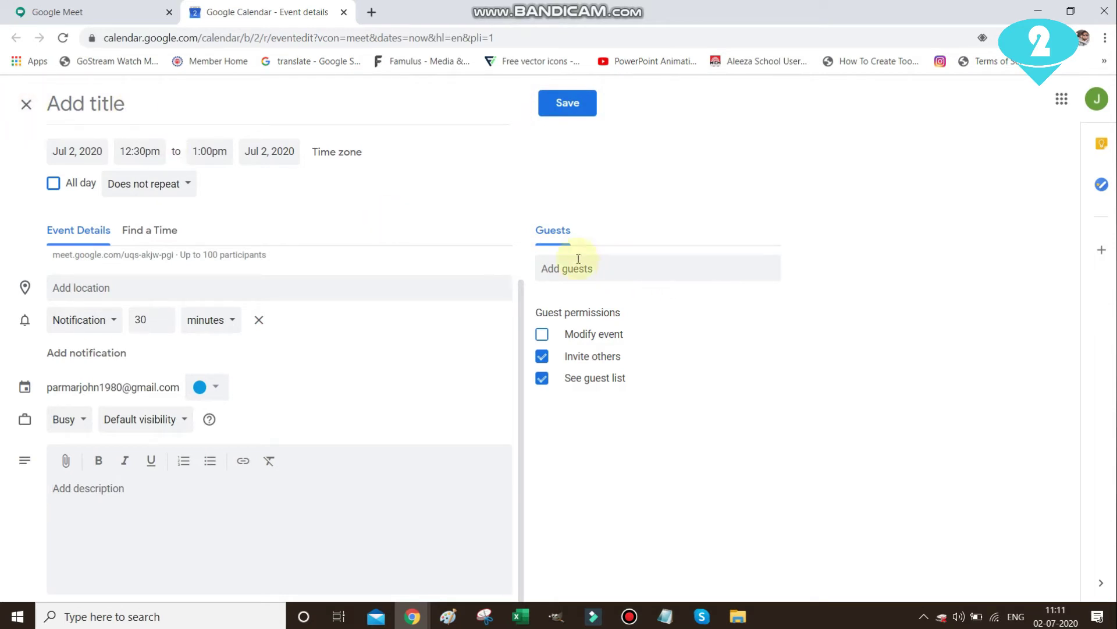
click(635, 271)
Step: Discard the unsaved calendar event and return to the Google Meet home page
click(26, 109)
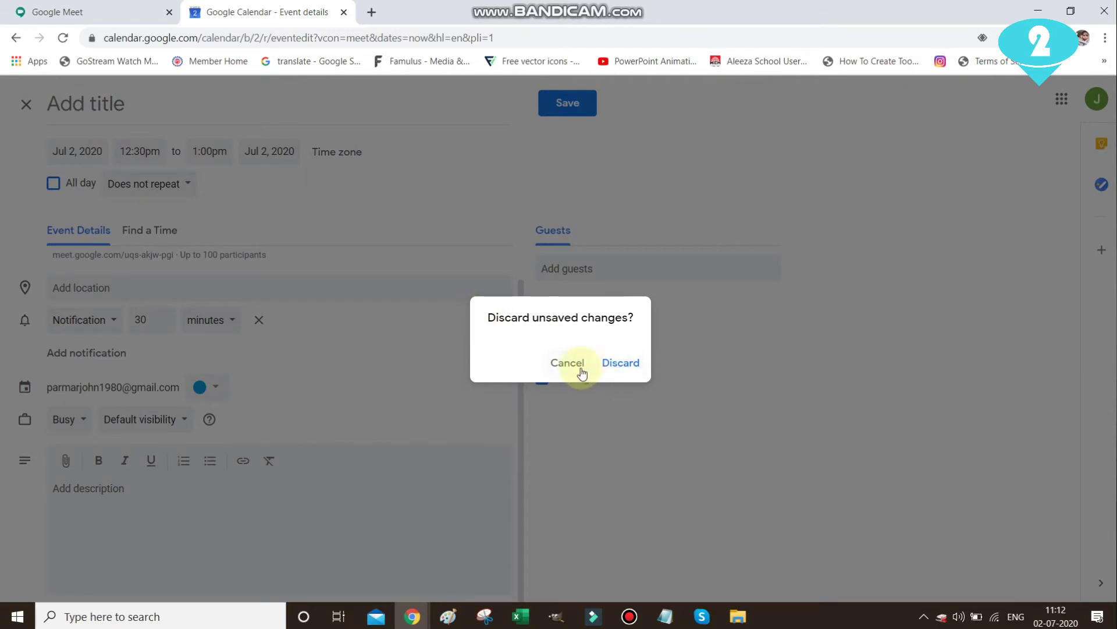
click(633, 365)
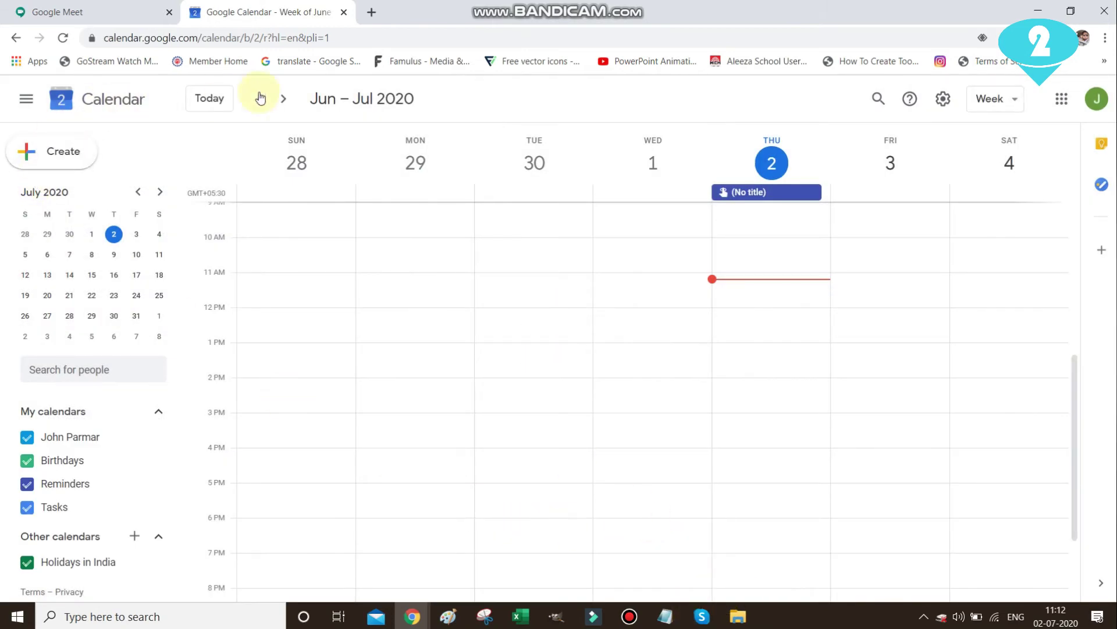
click(115, 5)
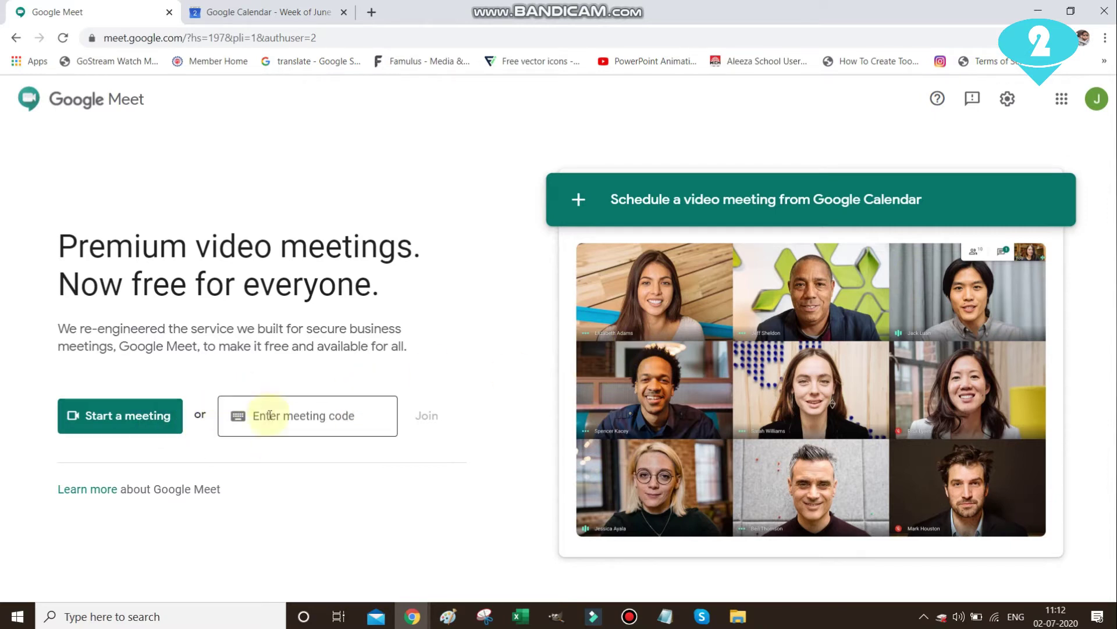
Step: Start an instant meeting and join it with the camera and microphone turned off
click(133, 426)
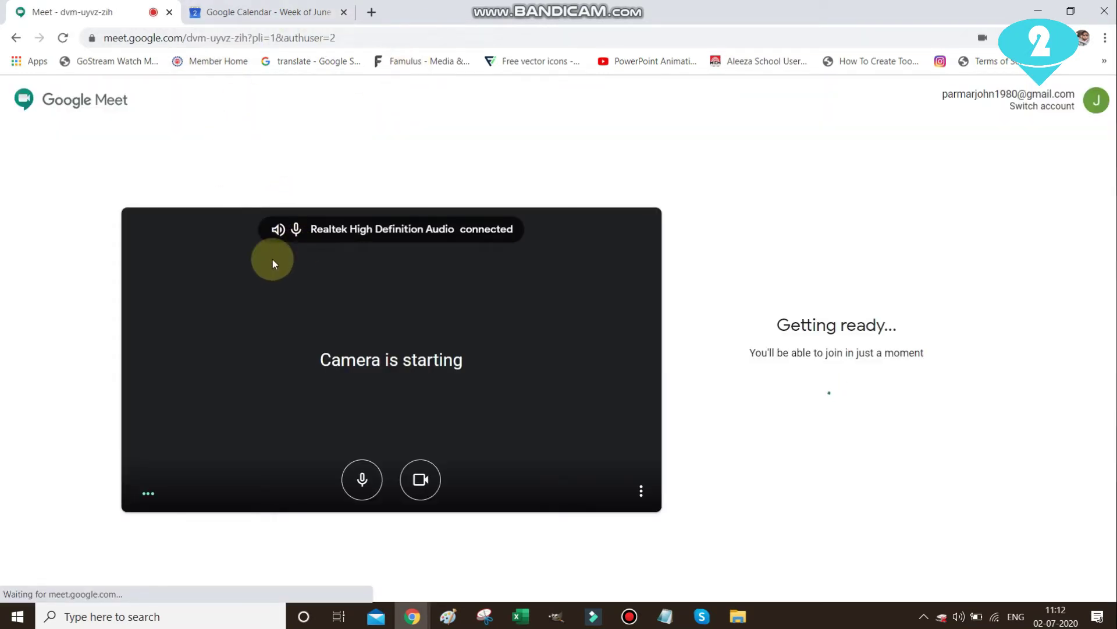
click(408, 480)
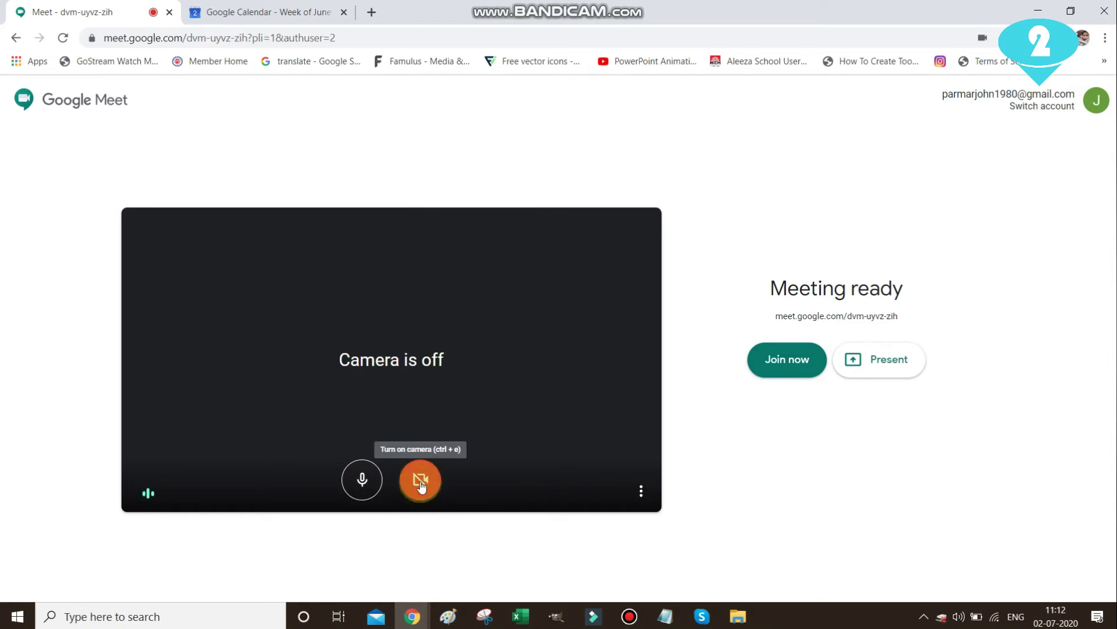
click(362, 489)
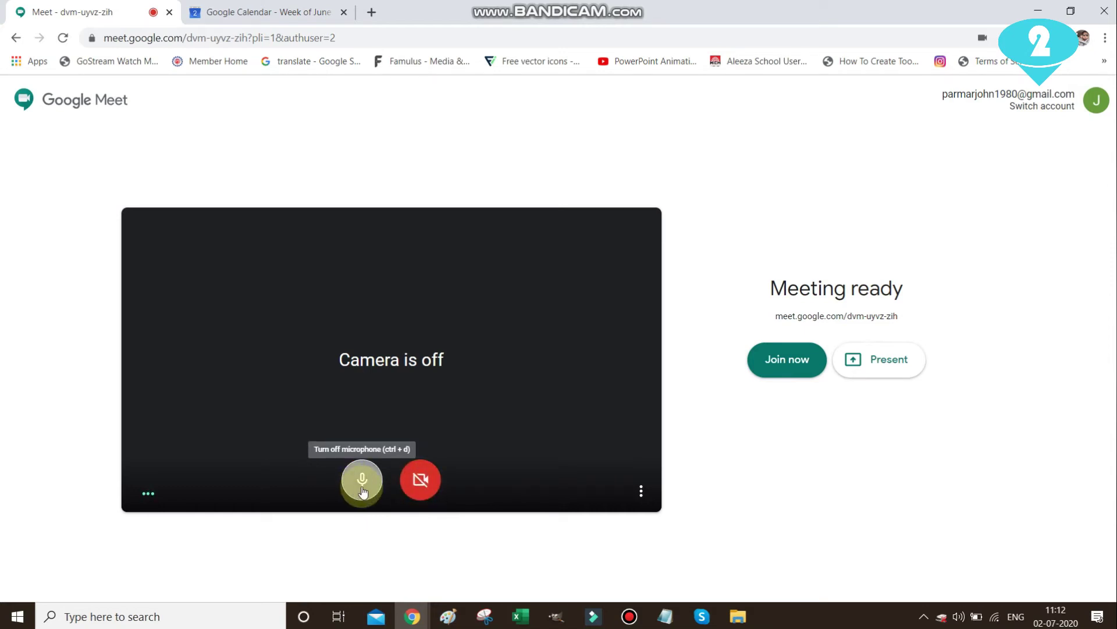
click(418, 487)
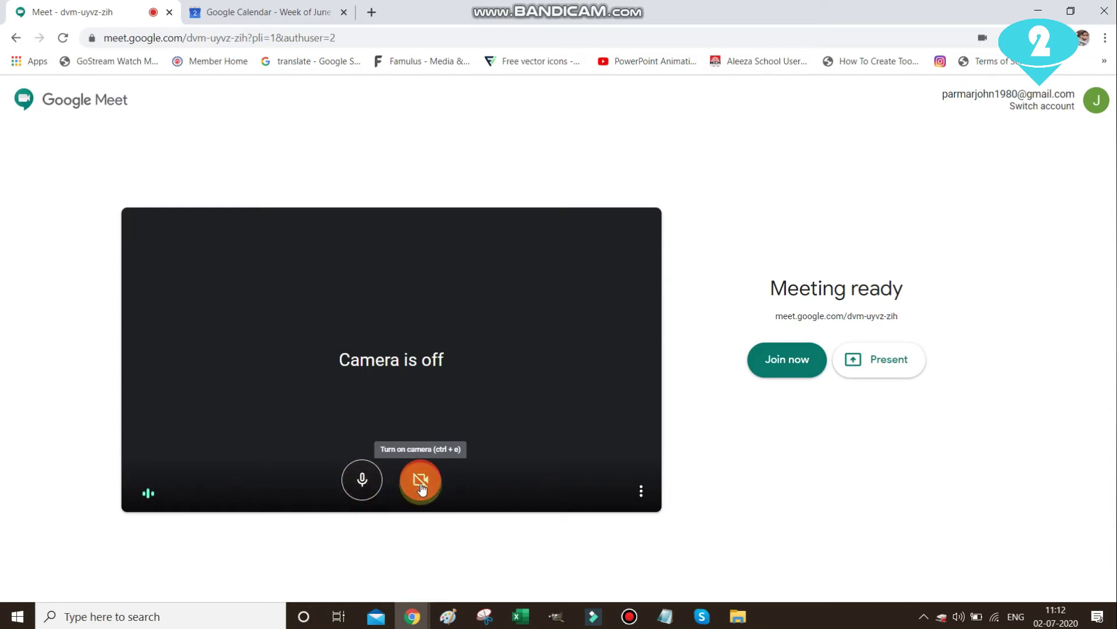
click(362, 489)
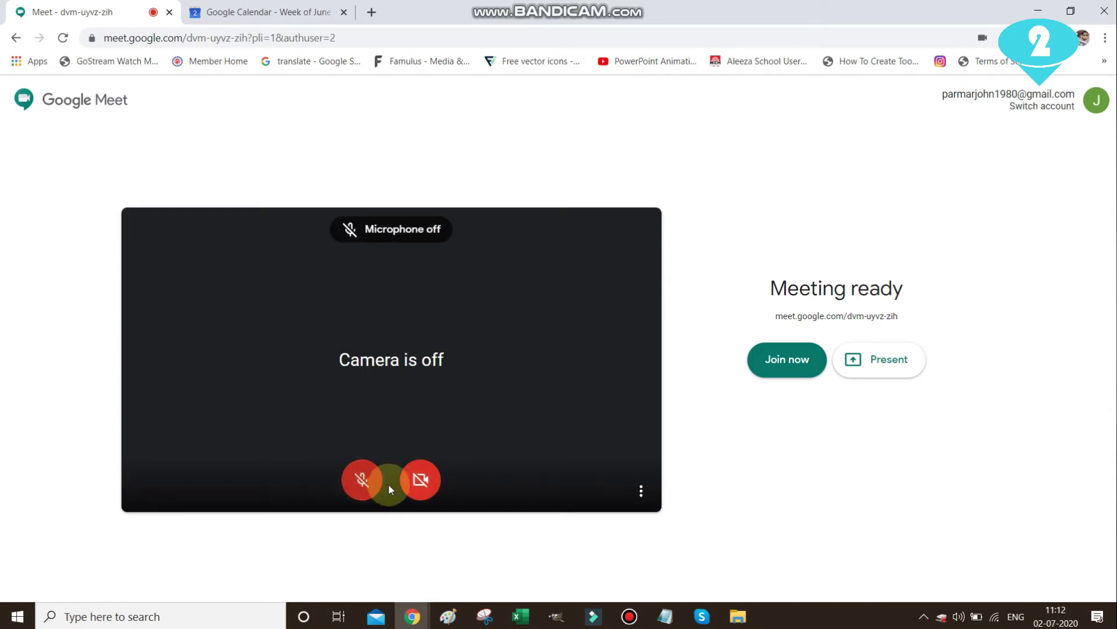
click(421, 489)
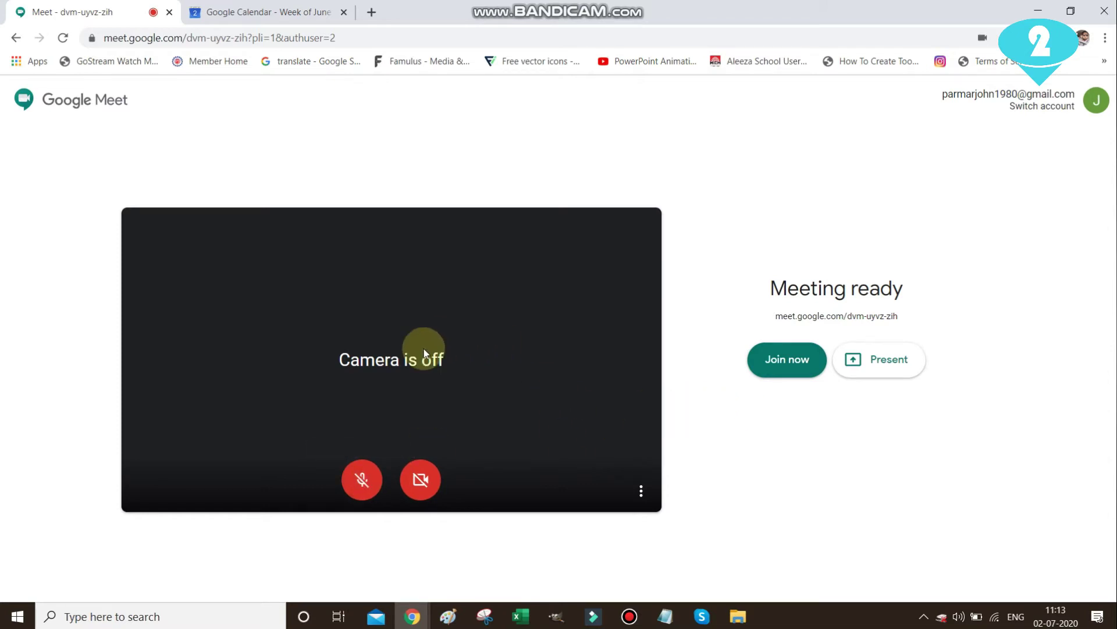
click(782, 364)
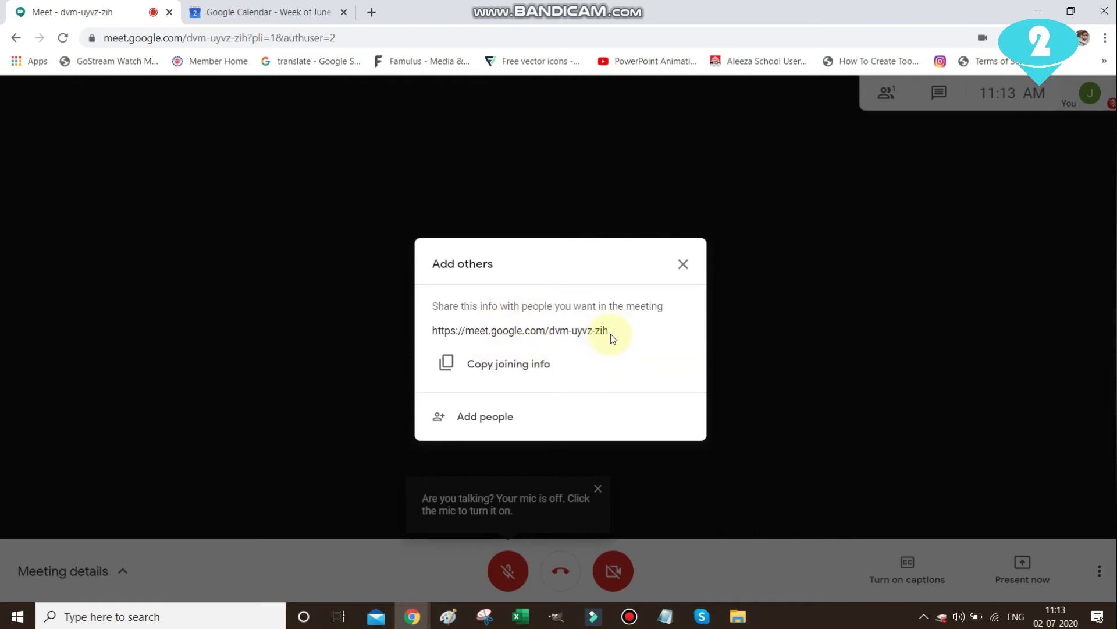
Step: Copy the meeting's joining info from the Add others dialog and paste it into a blank Notepad document
drag(618, 334, 416, 329)
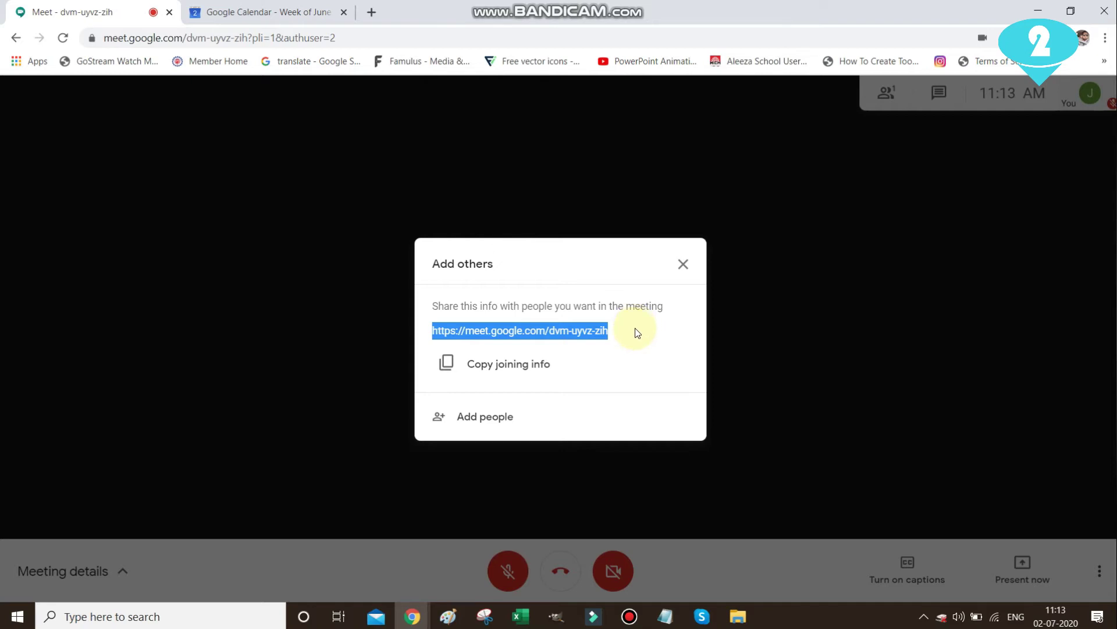
drag(636, 332, 424, 333)
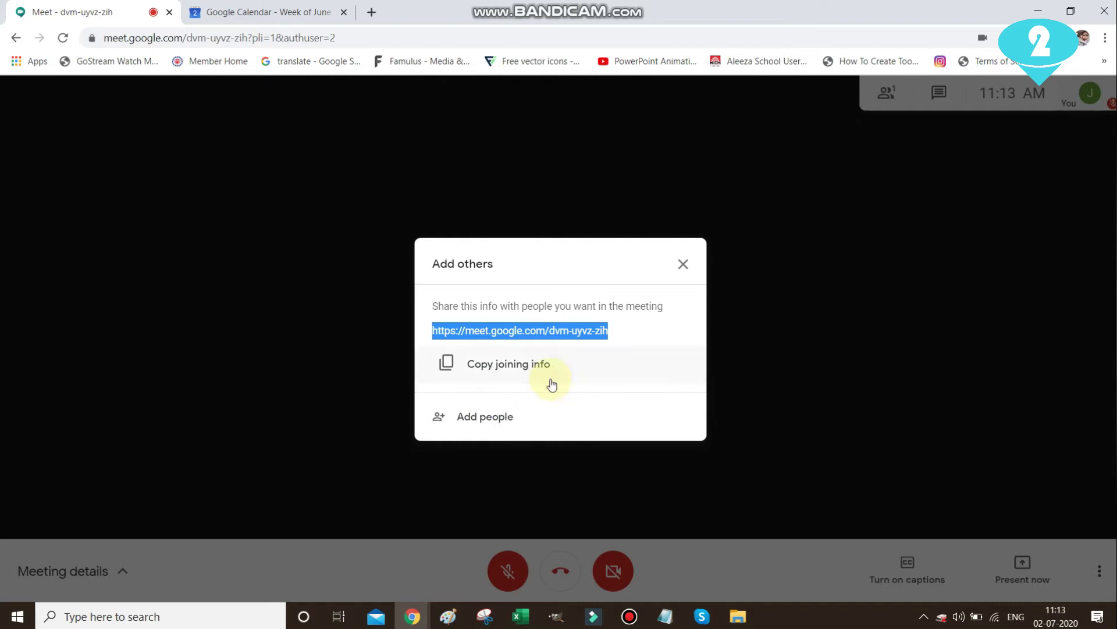
click(524, 372)
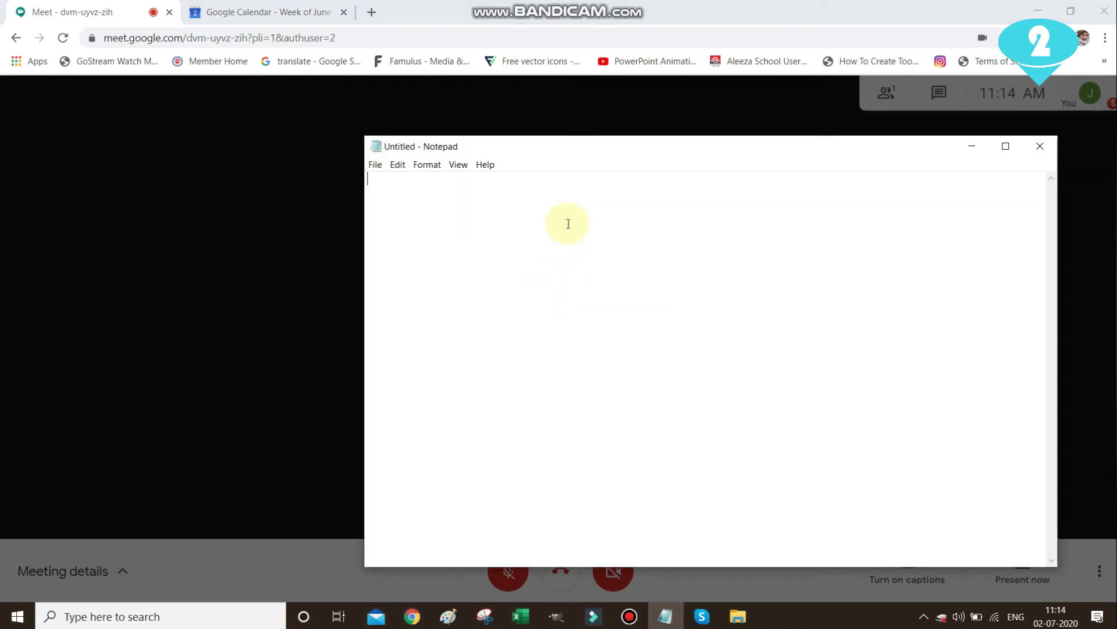
key(ctrl+v)
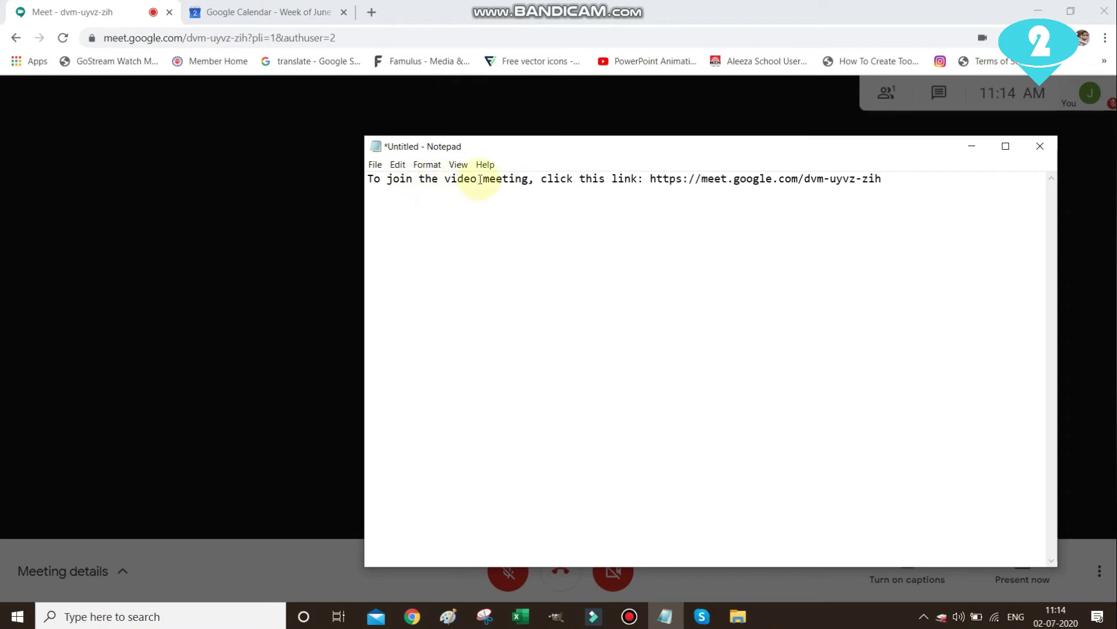
Step: Select the pasted invitation text, minimize Notepad and close the Add others dialog in the meeting
drag(886, 182, 362, 198)
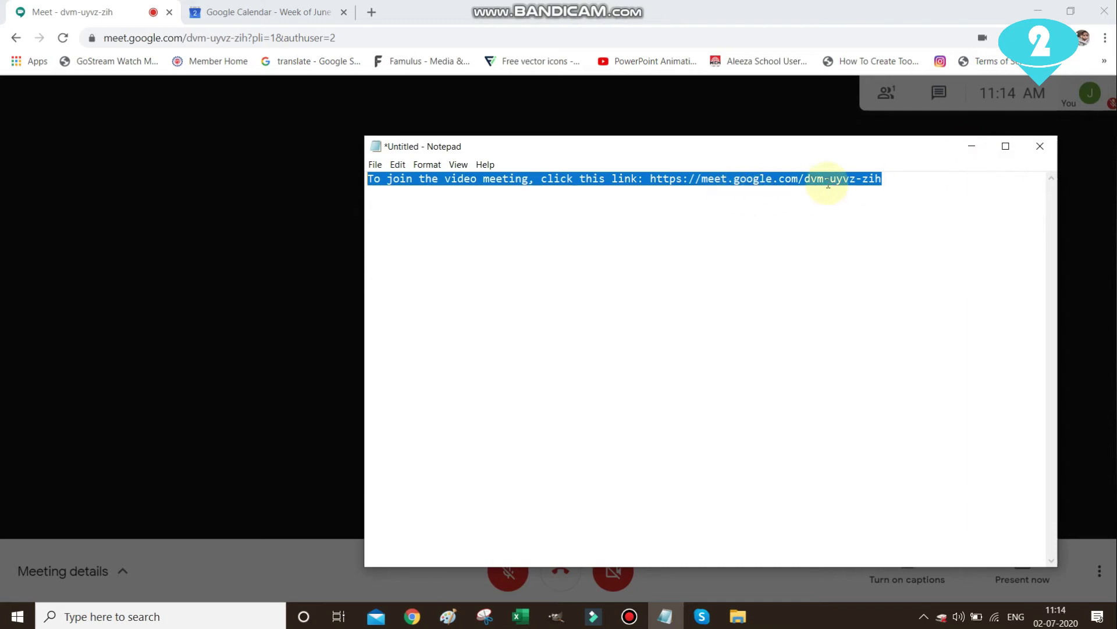
click(976, 155)
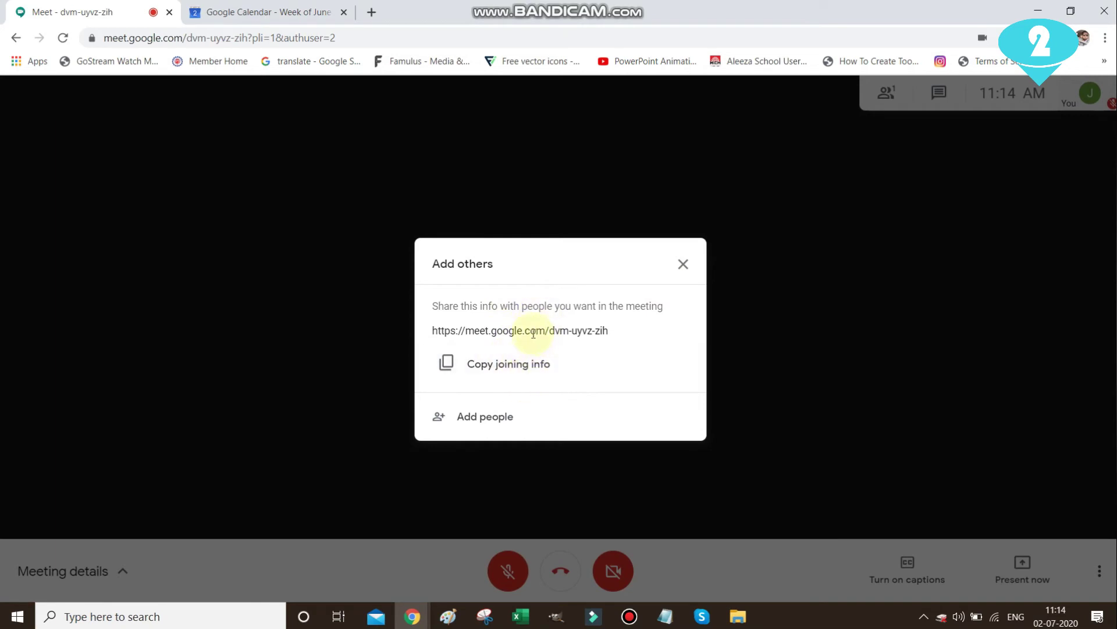
click(684, 266)
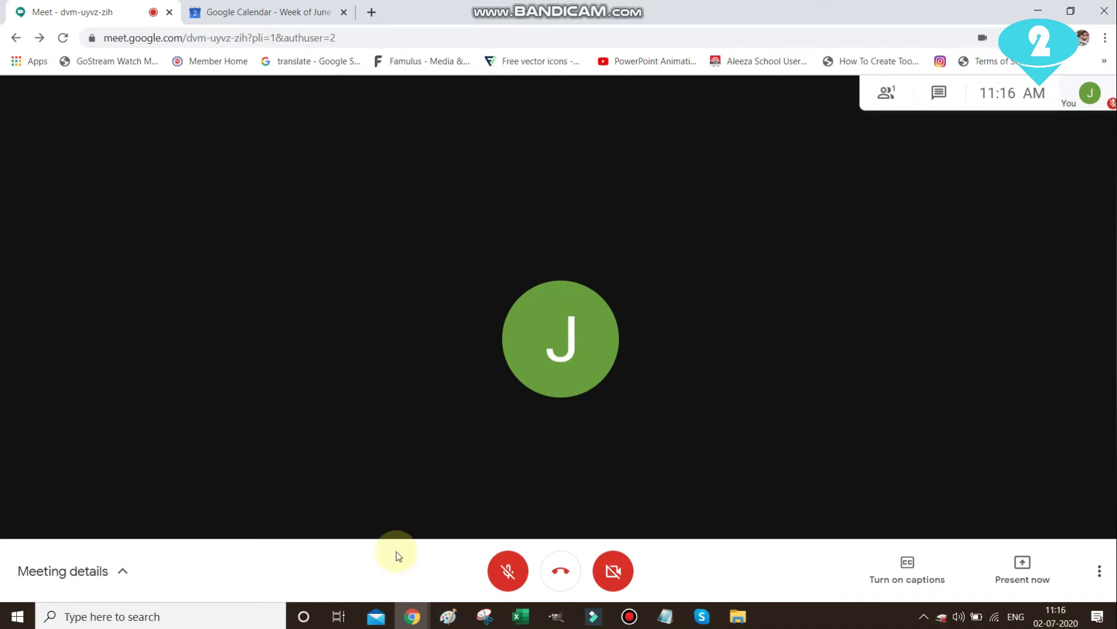
Step: Highlight the joining link in the meeting details, close the details, and show the meeting's participants list
click(124, 575)
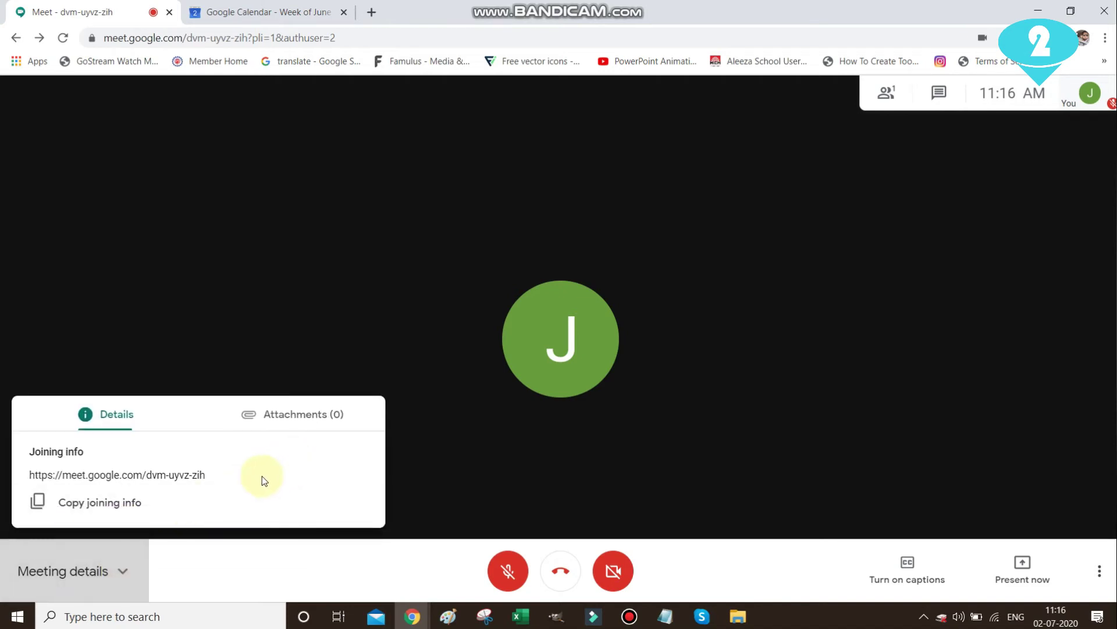
drag(247, 482, 12, 479)
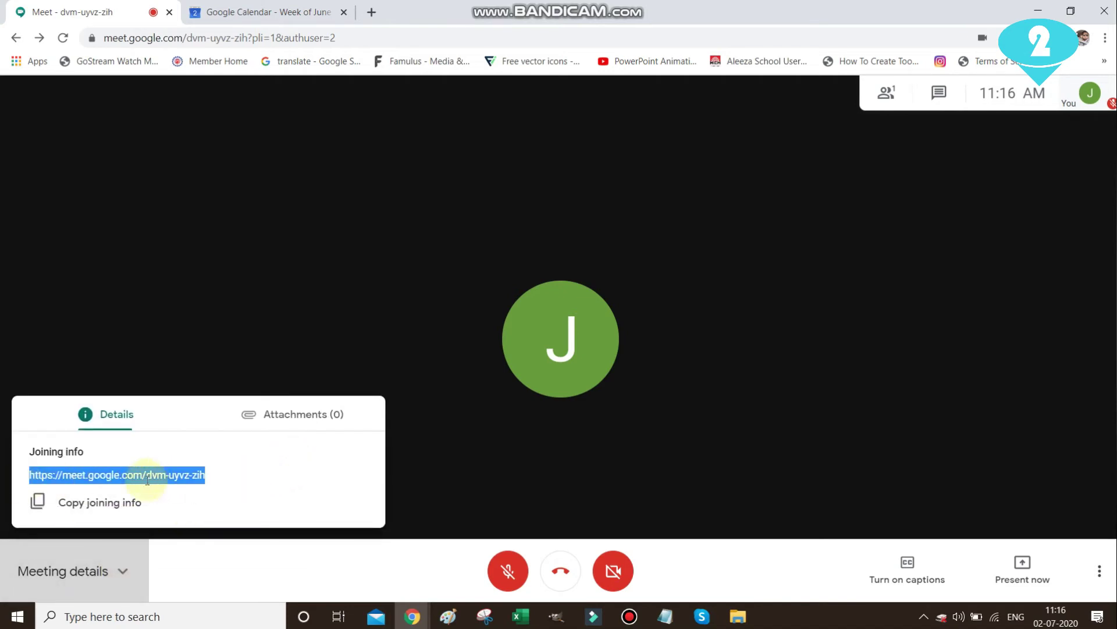
click(204, 562)
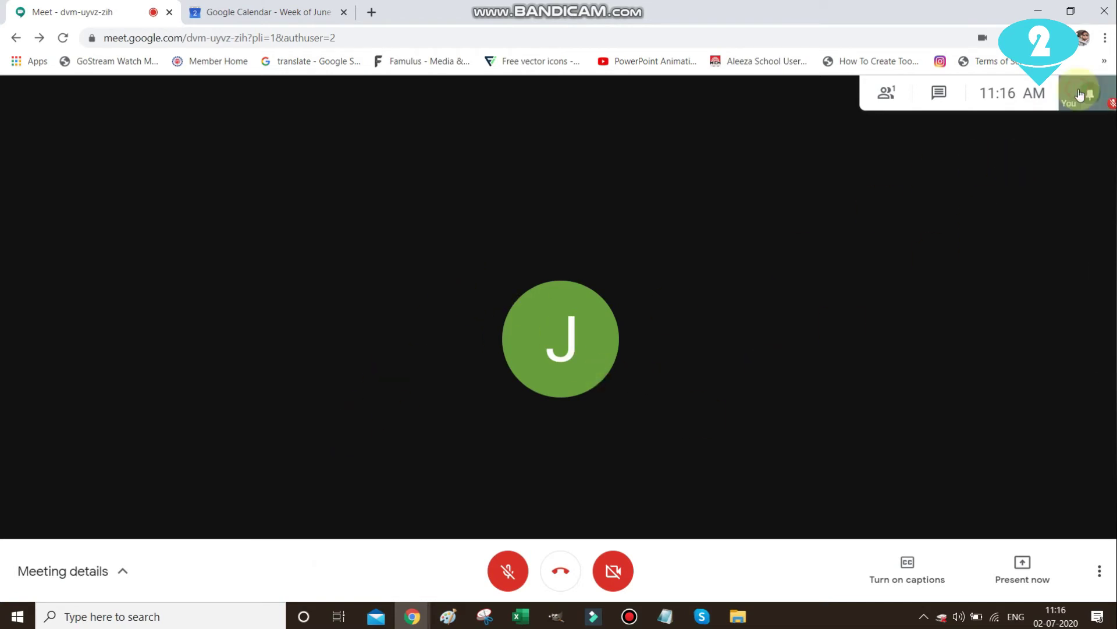
click(888, 92)
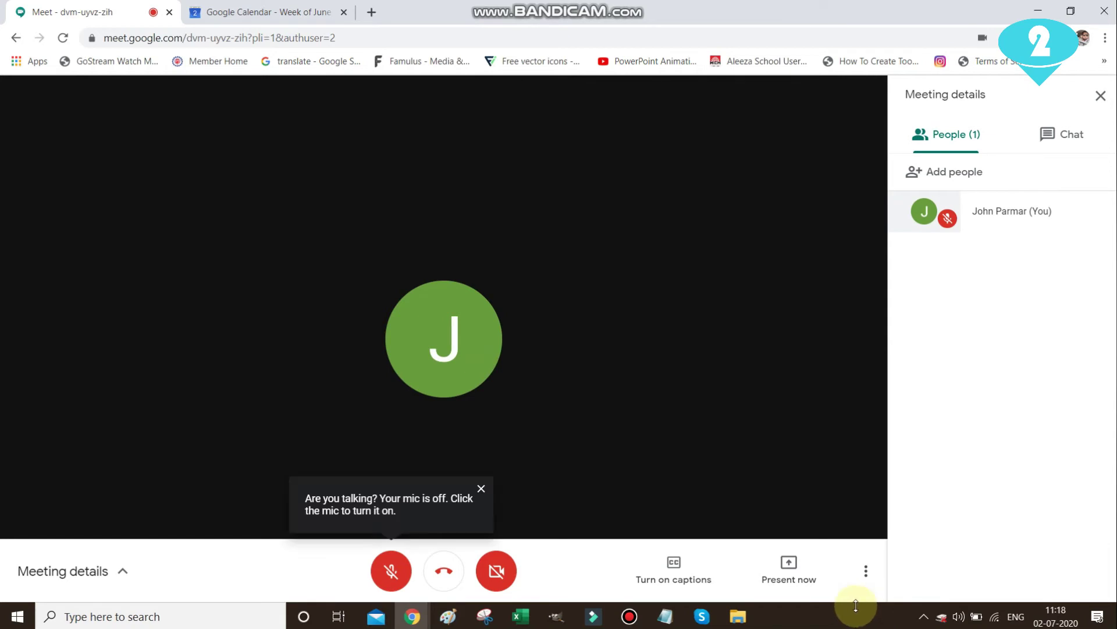
Step: Present the Google Calendar Chrome tab with audio in the meeting, and end the sharing by closing that tab
click(794, 594)
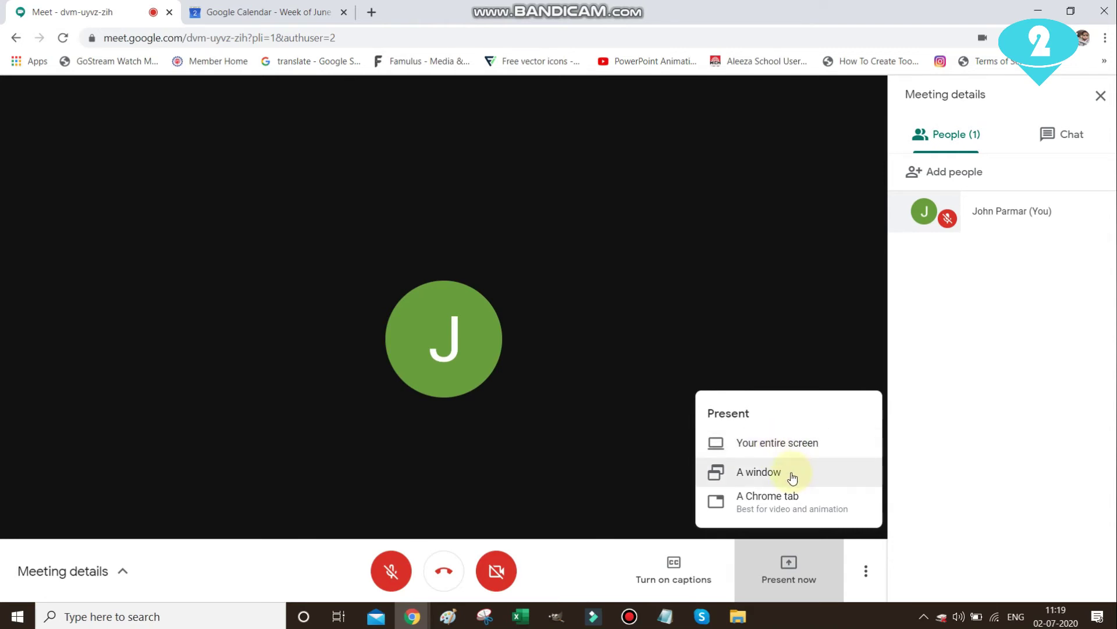
click(775, 503)
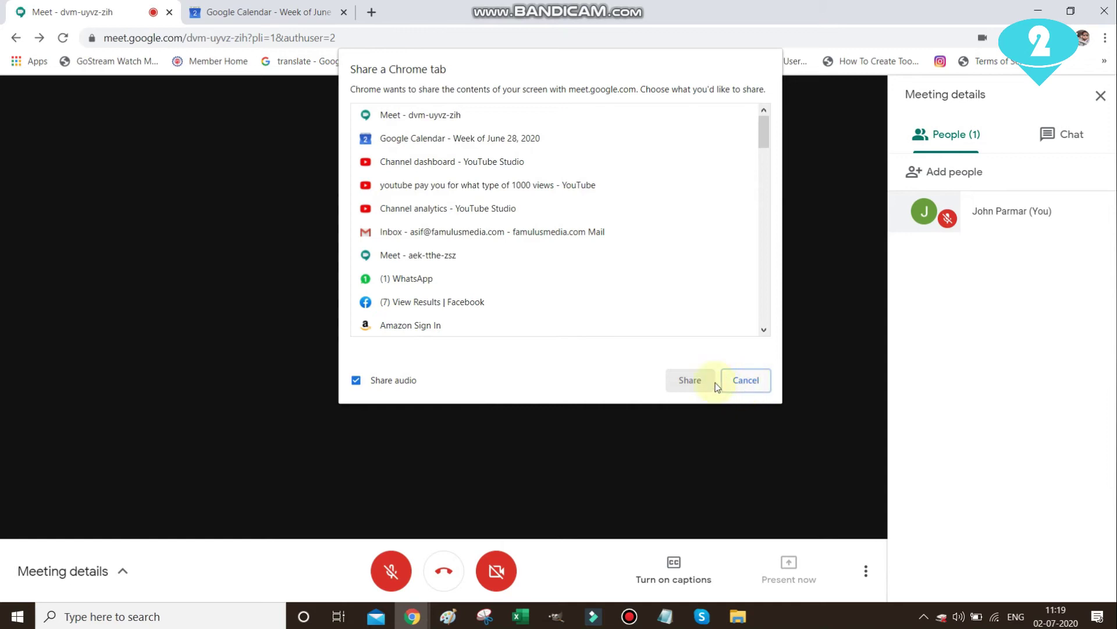
click(432, 117)
click(457, 142)
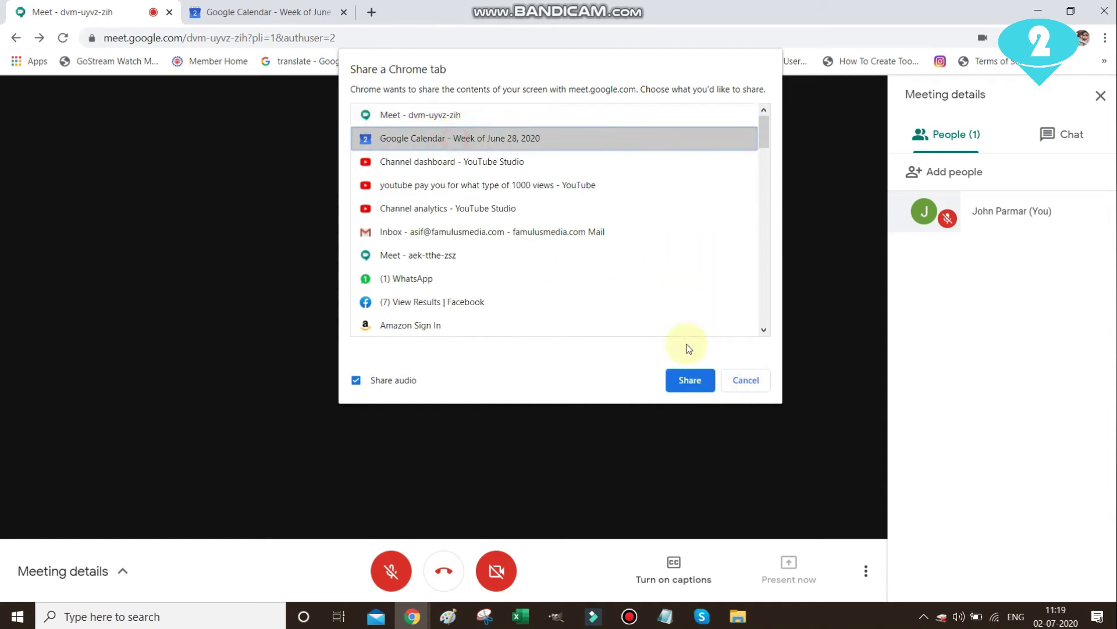
click(692, 382)
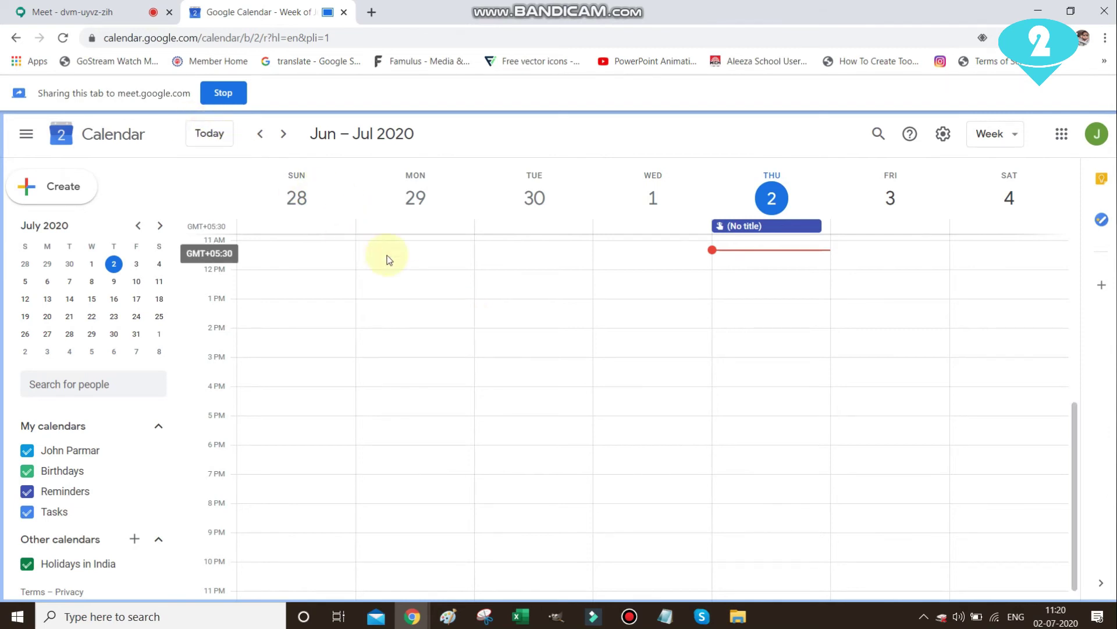
click(344, 13)
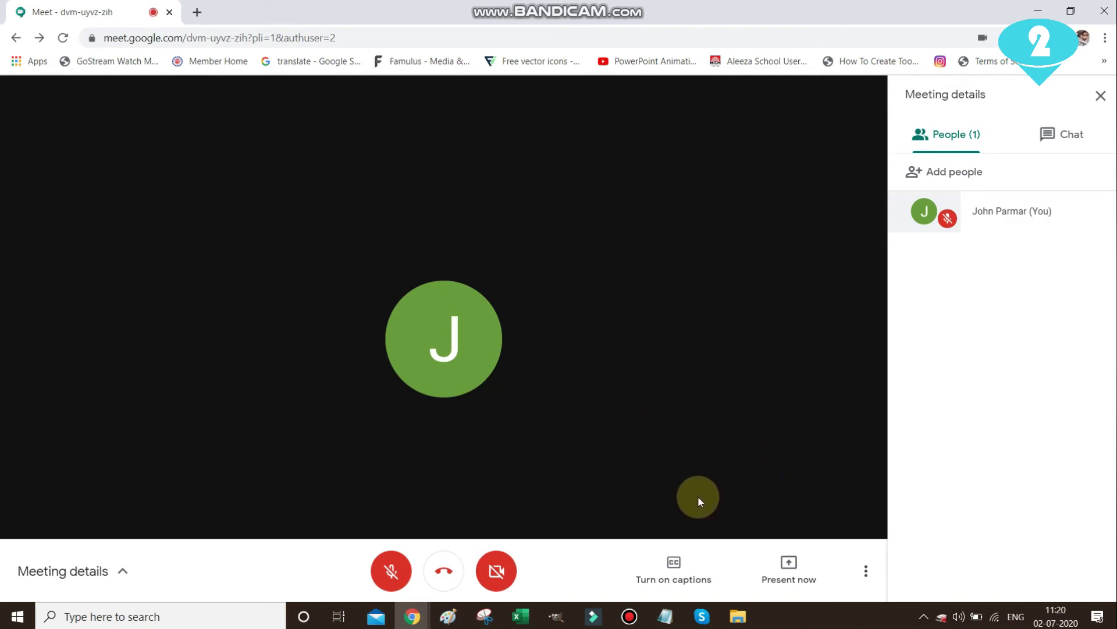
Step: Try out live captions with the microphone unmuted, and switch both the microphone and the captions off again
click(678, 577)
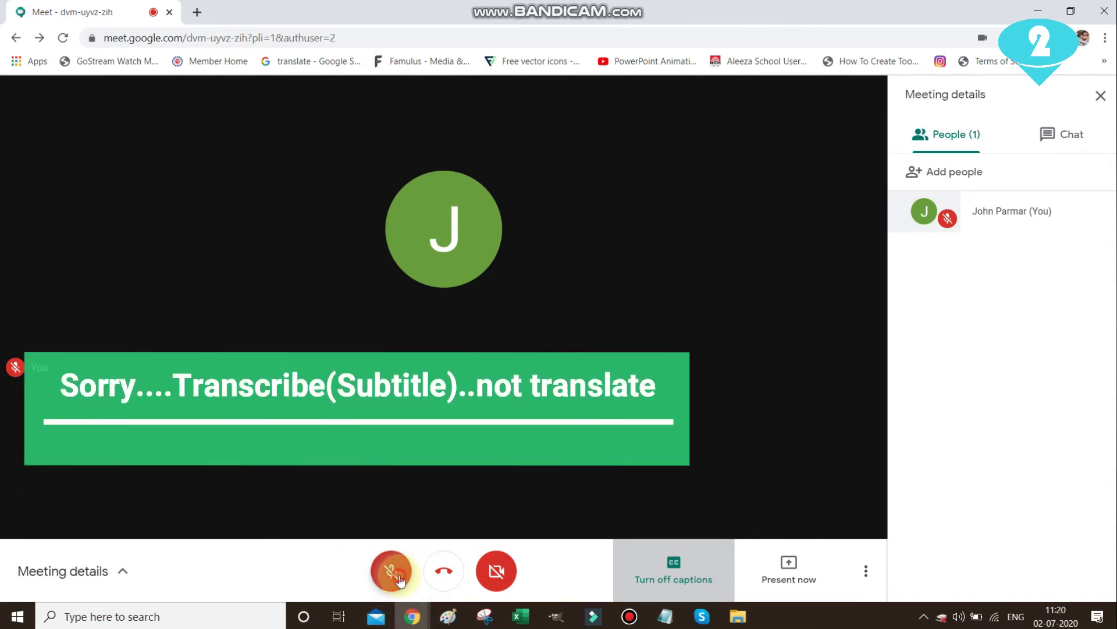
click(392, 573)
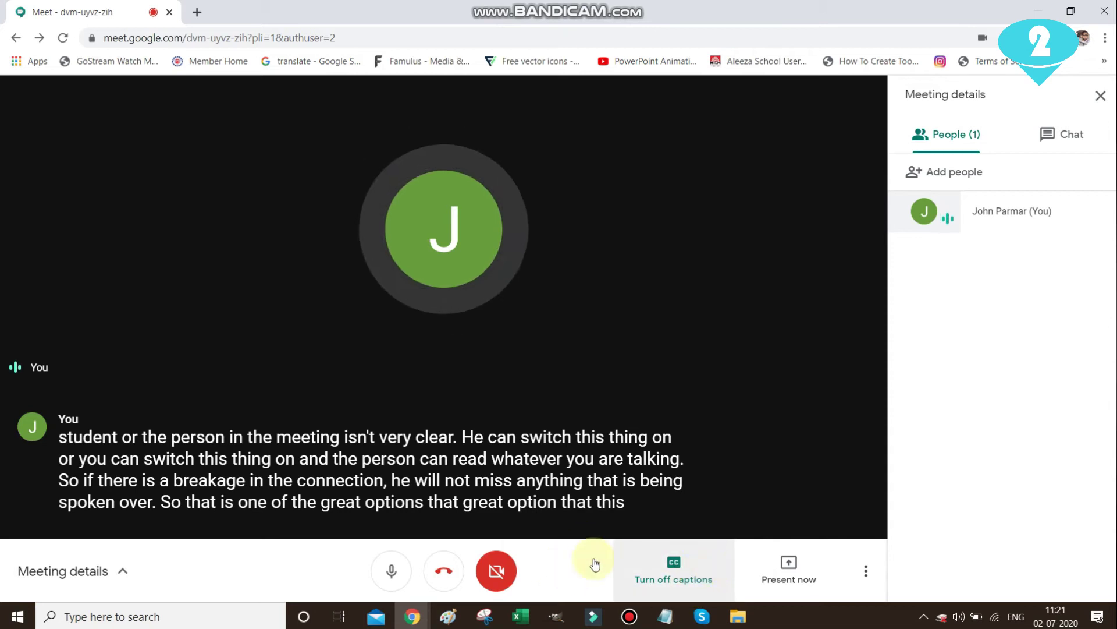
click(391, 575)
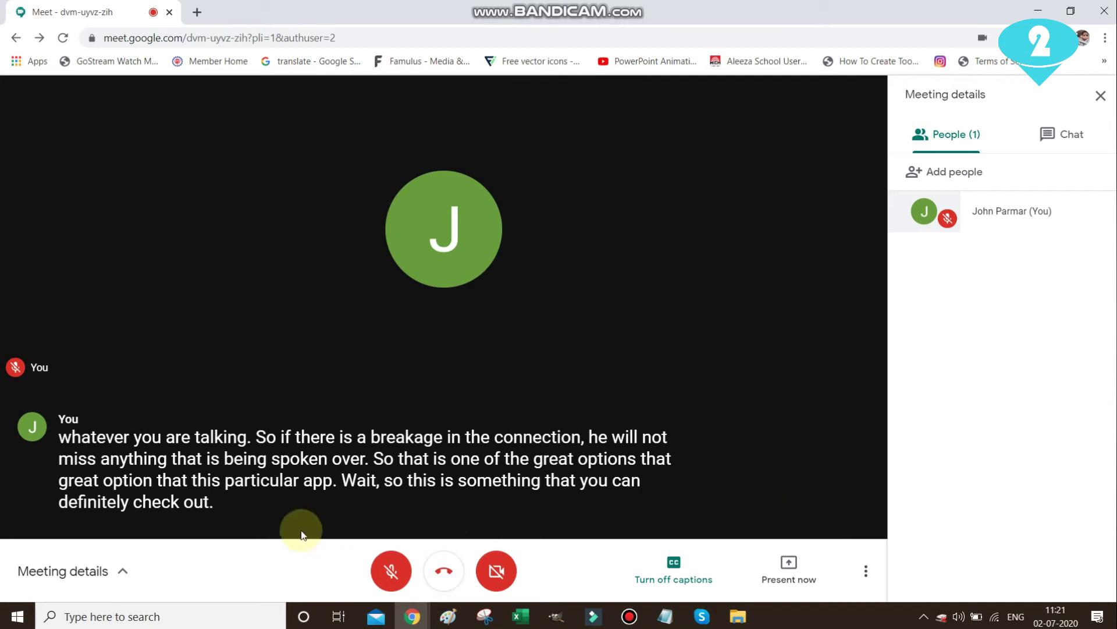
click(688, 576)
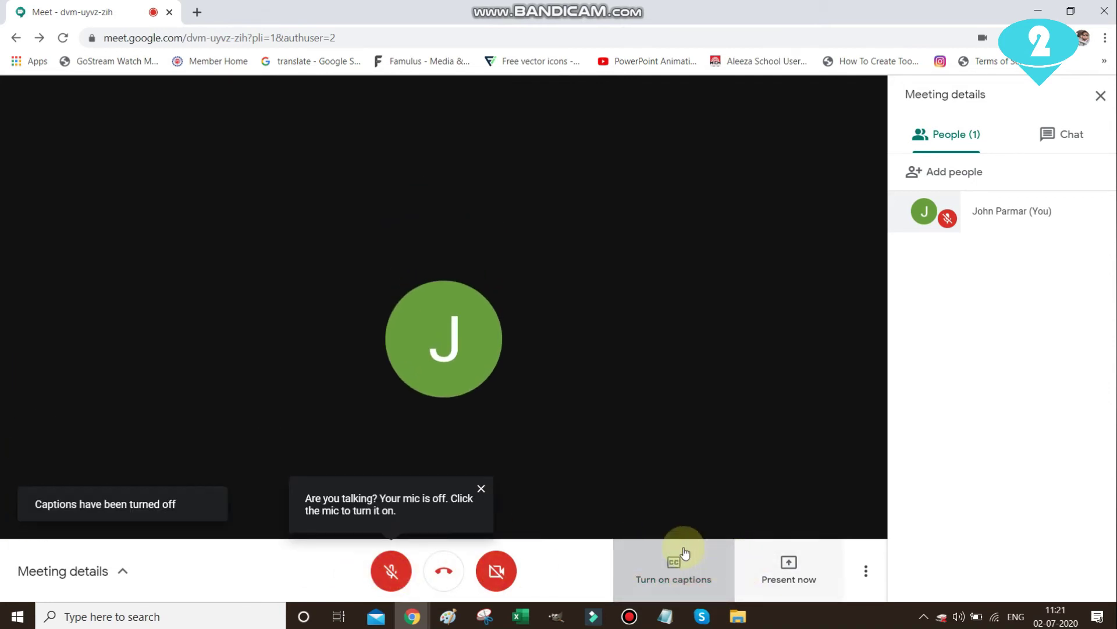
Step: View the meeting chat and the participants list, and check the Add people invite dialog without inviting anyone
click(1065, 137)
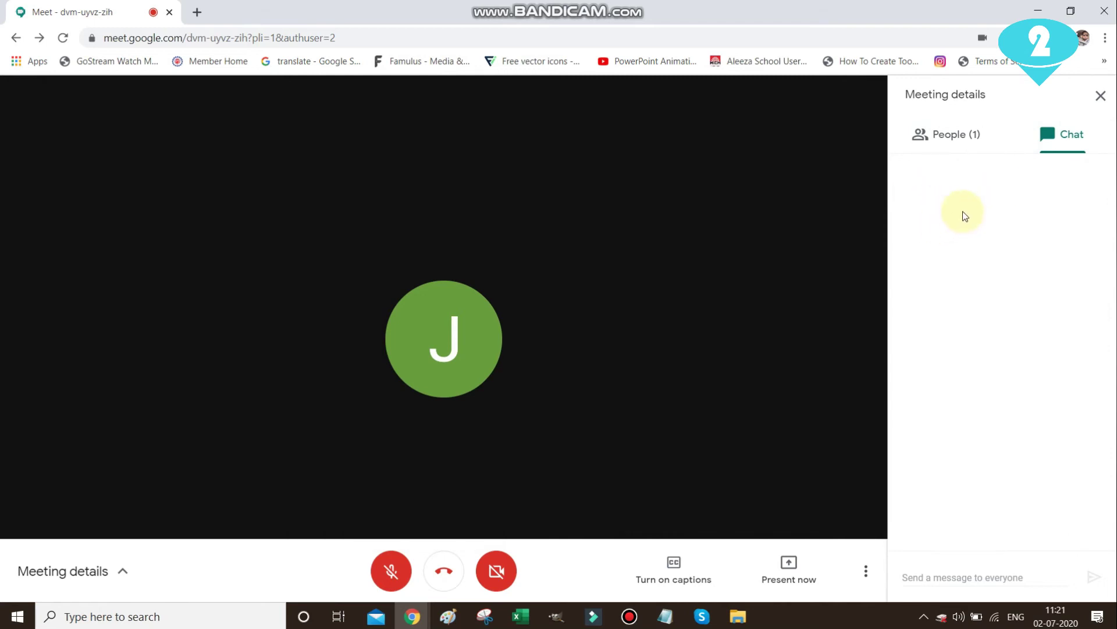
click(931, 204)
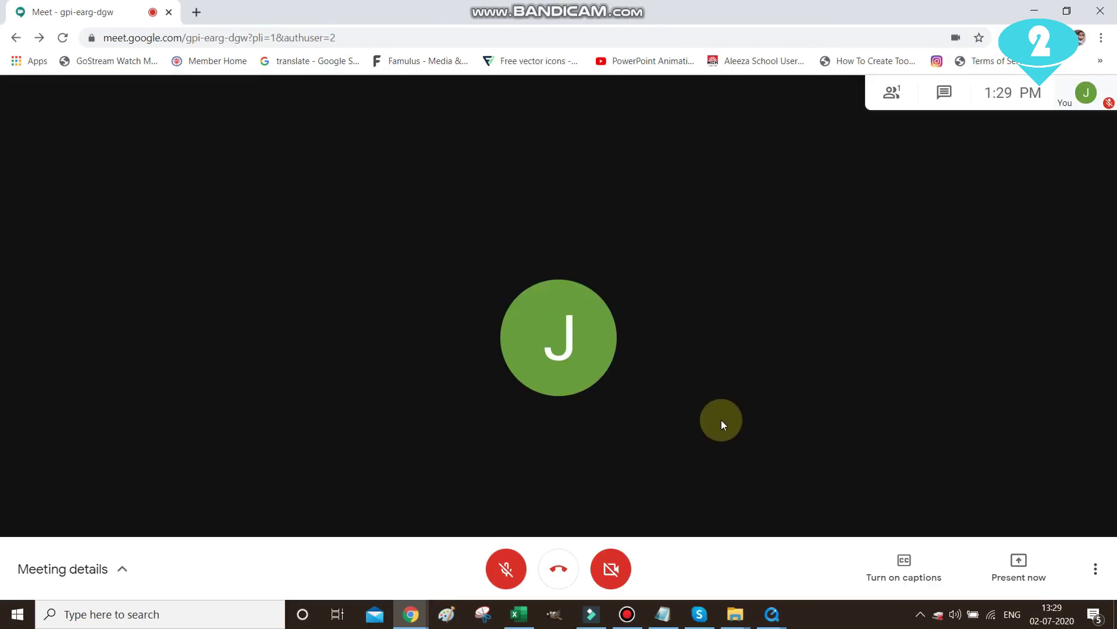
click(891, 96)
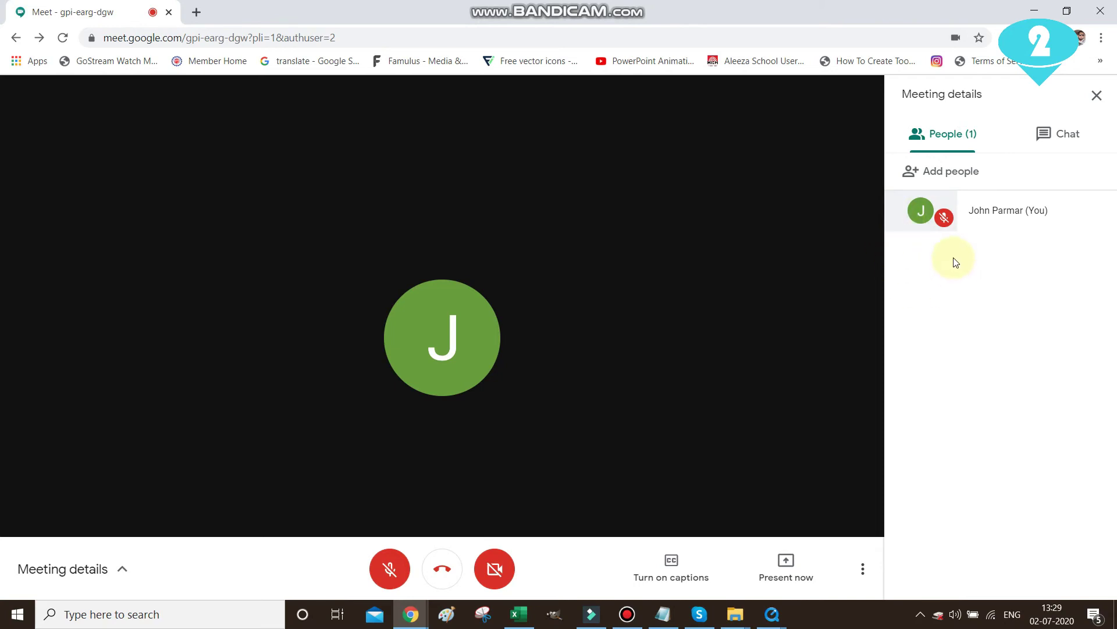
click(953, 176)
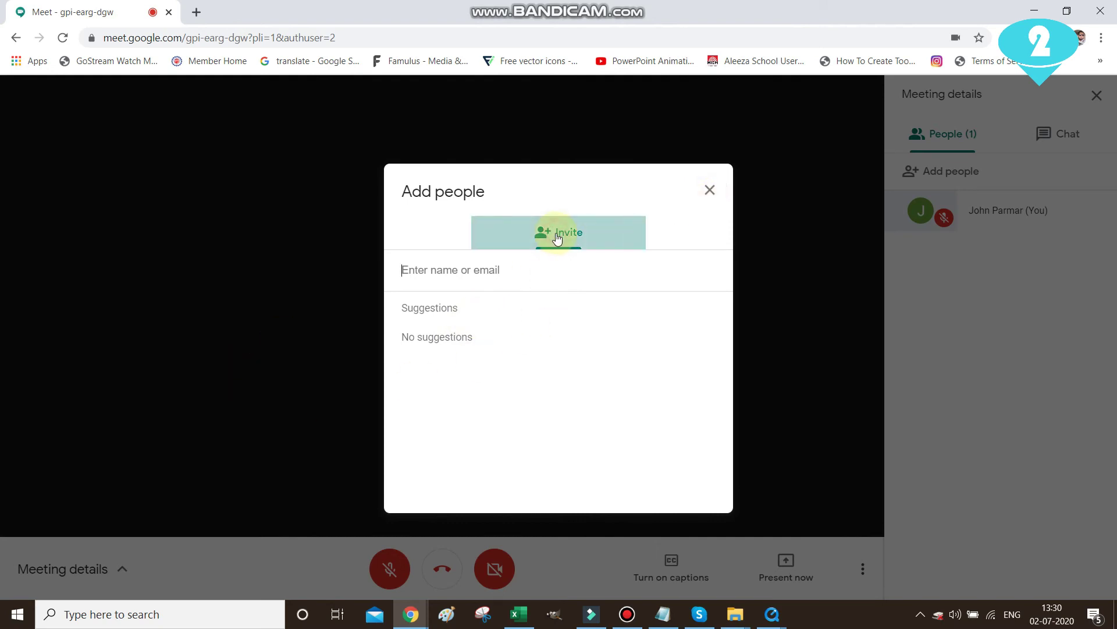
click(711, 195)
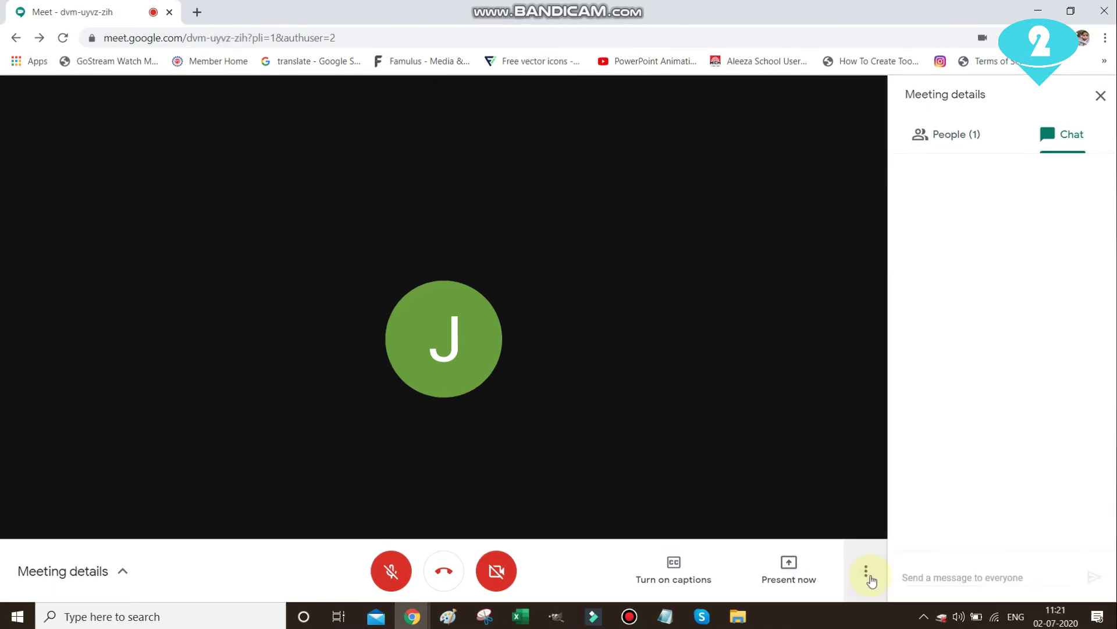
Step: Open the meeting settings and examine the audio options and the available camera in the video options
click(865, 571)
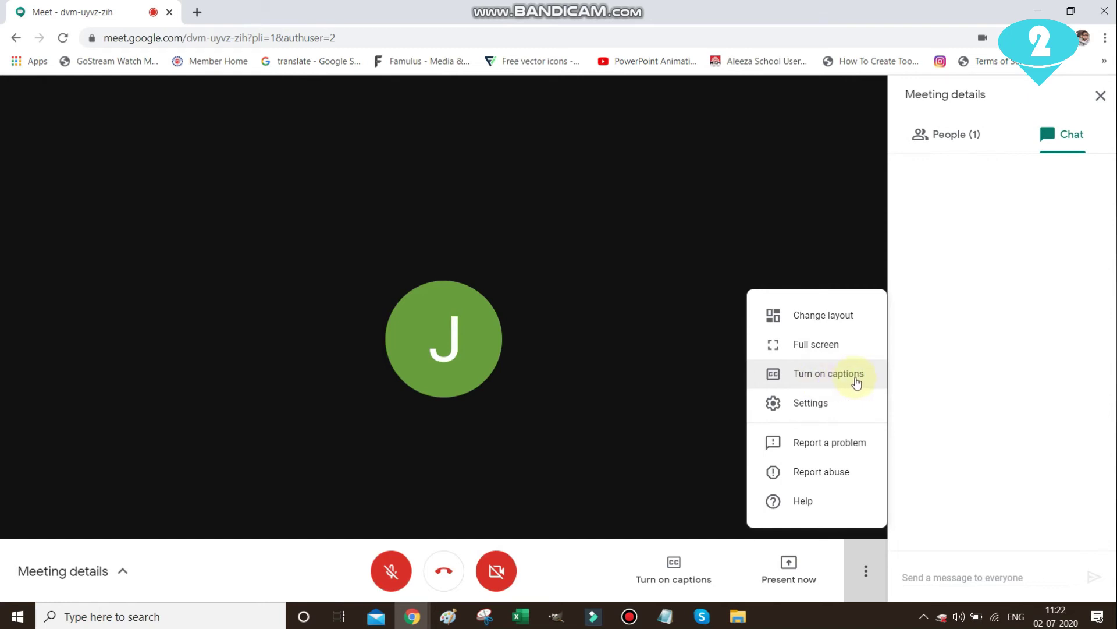
click(854, 402)
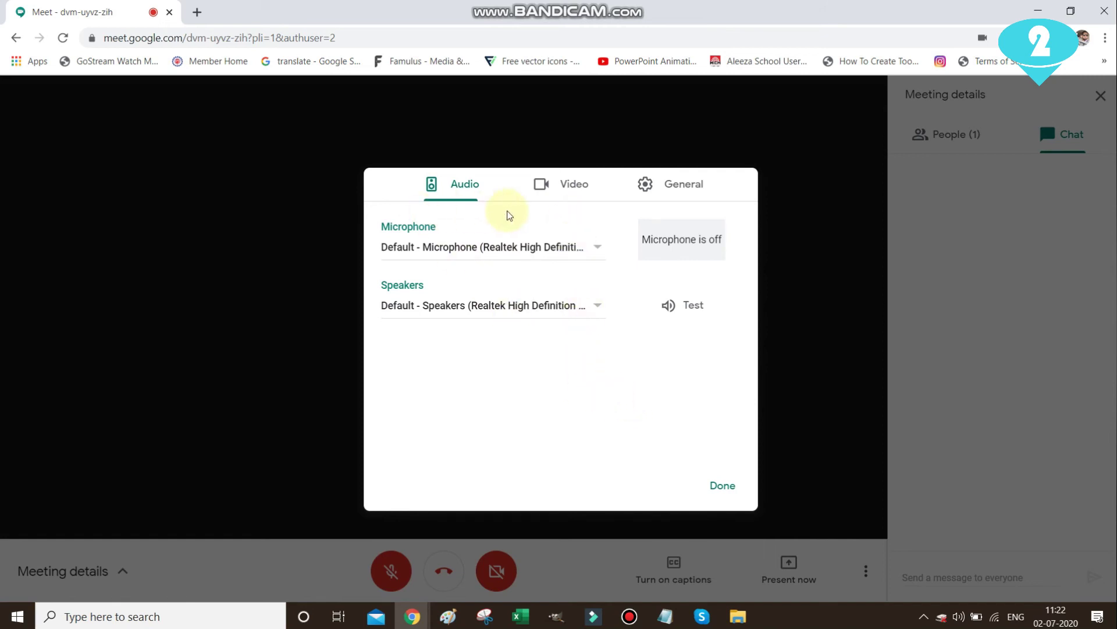
click(548, 197)
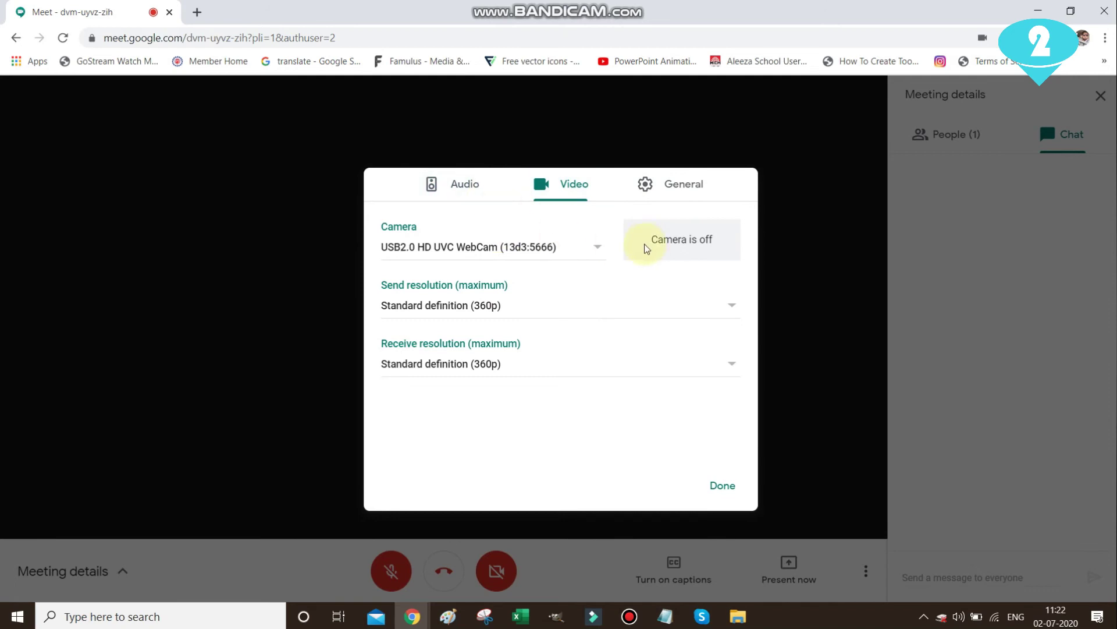
click(599, 245)
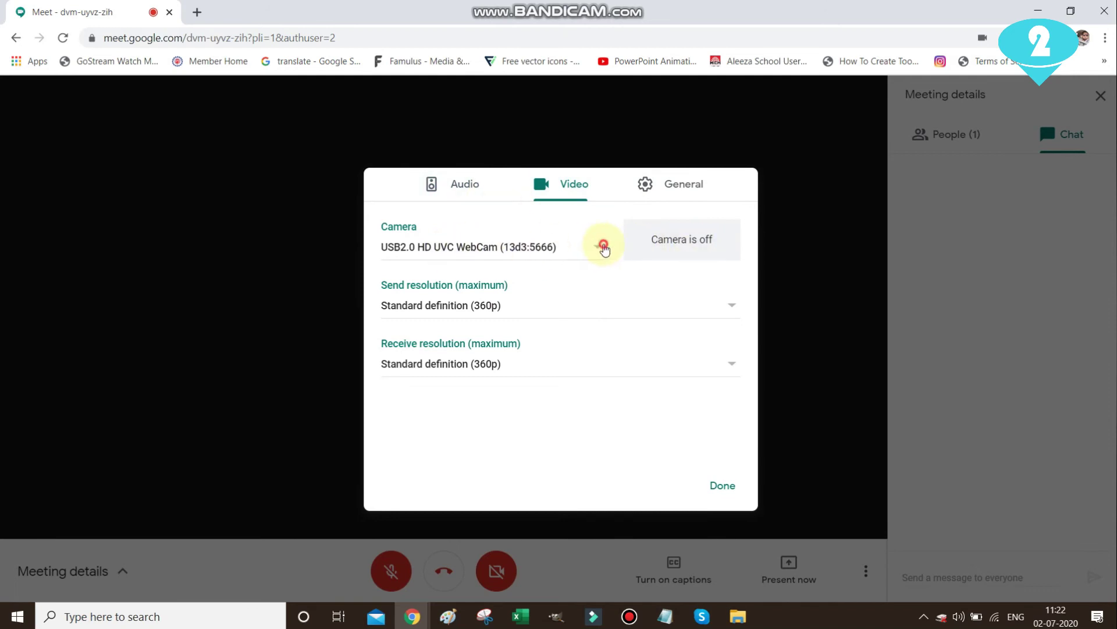
click(634, 316)
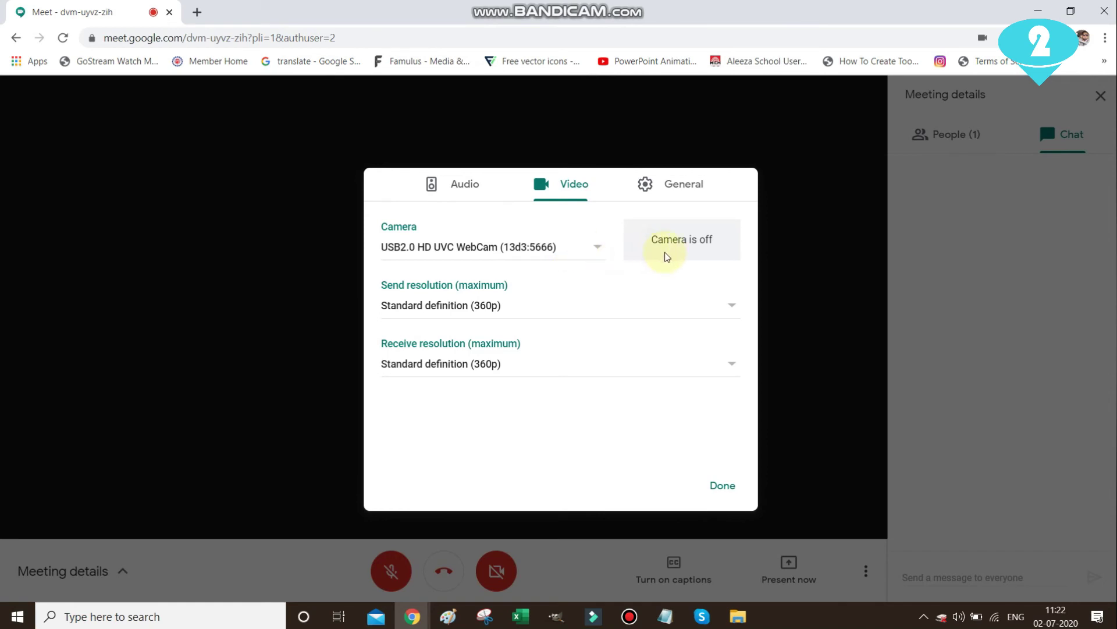
Step: Examine the send and receive resolution choices in the video settings, and look over the audio and general settings
click(731, 308)
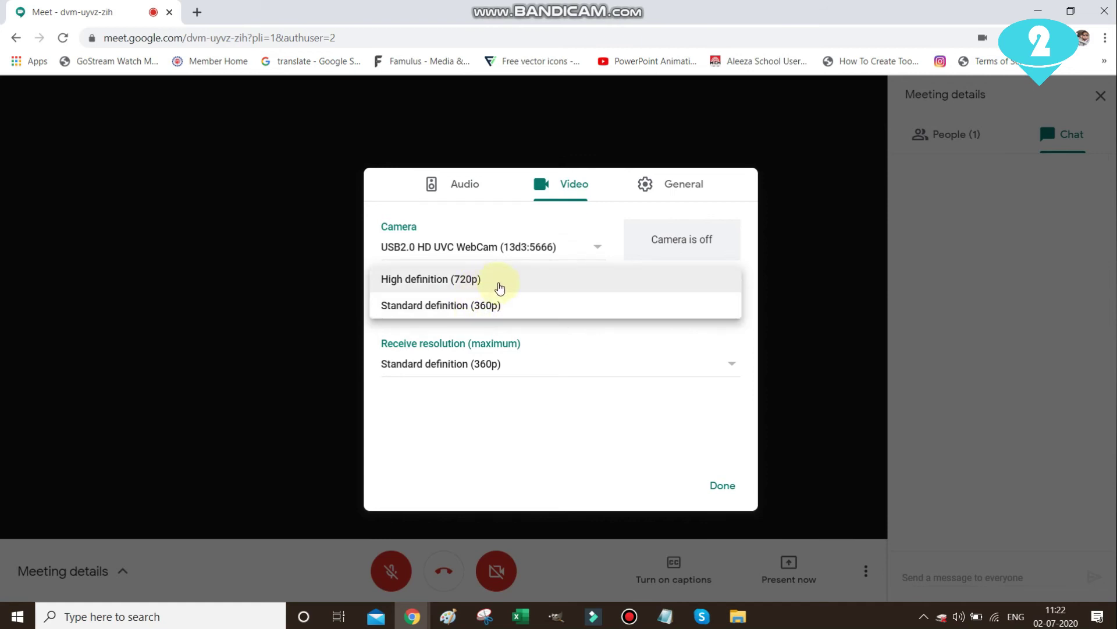
click(599, 419)
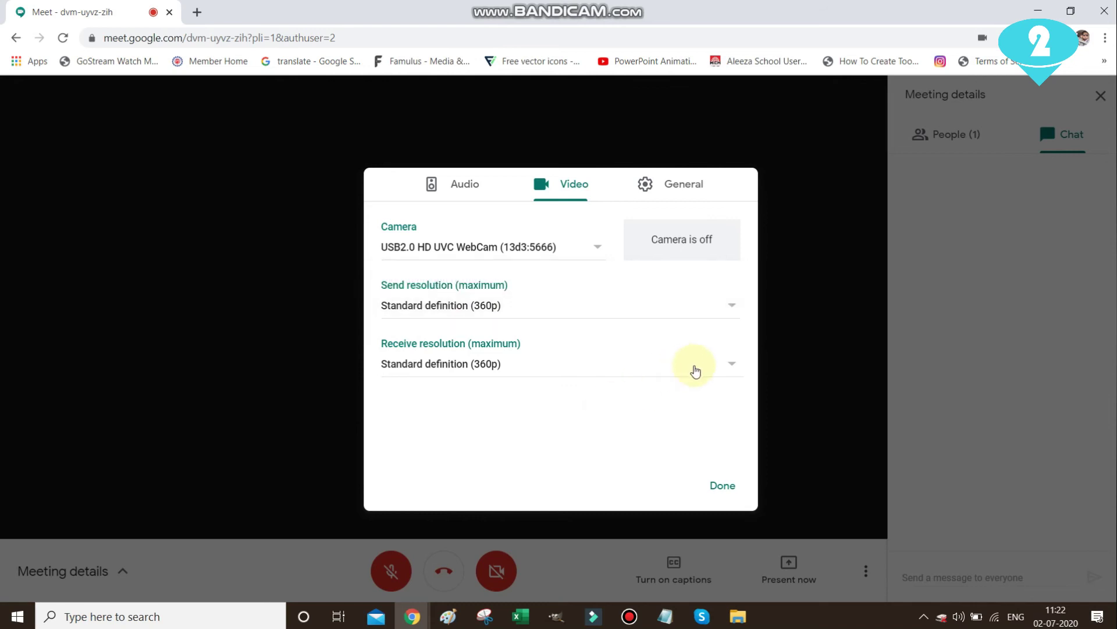
click(730, 369)
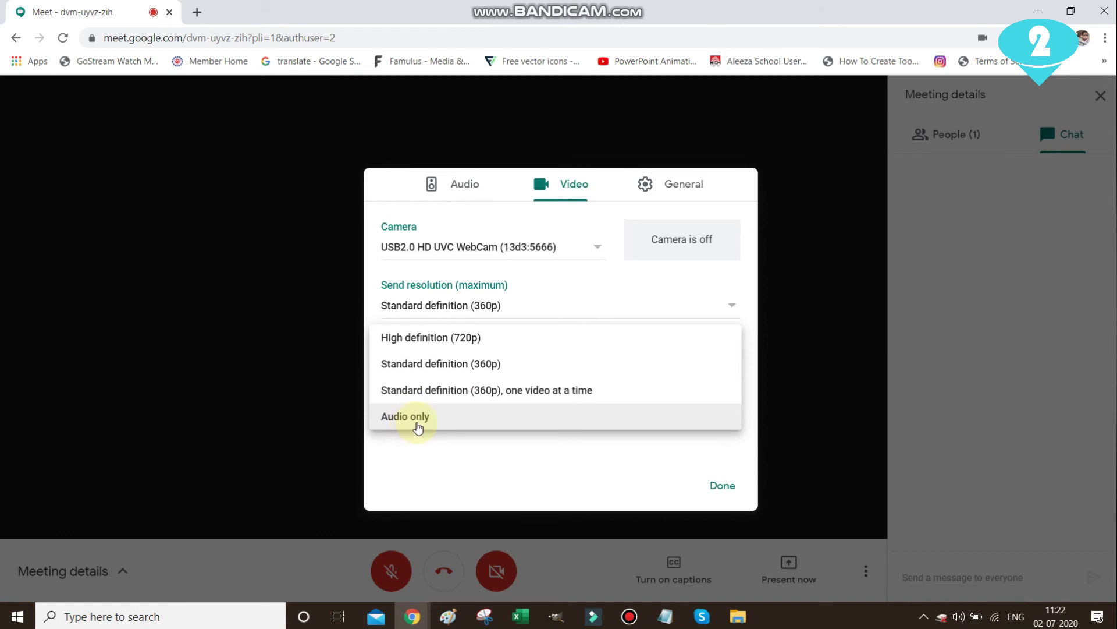
click(527, 451)
click(449, 191)
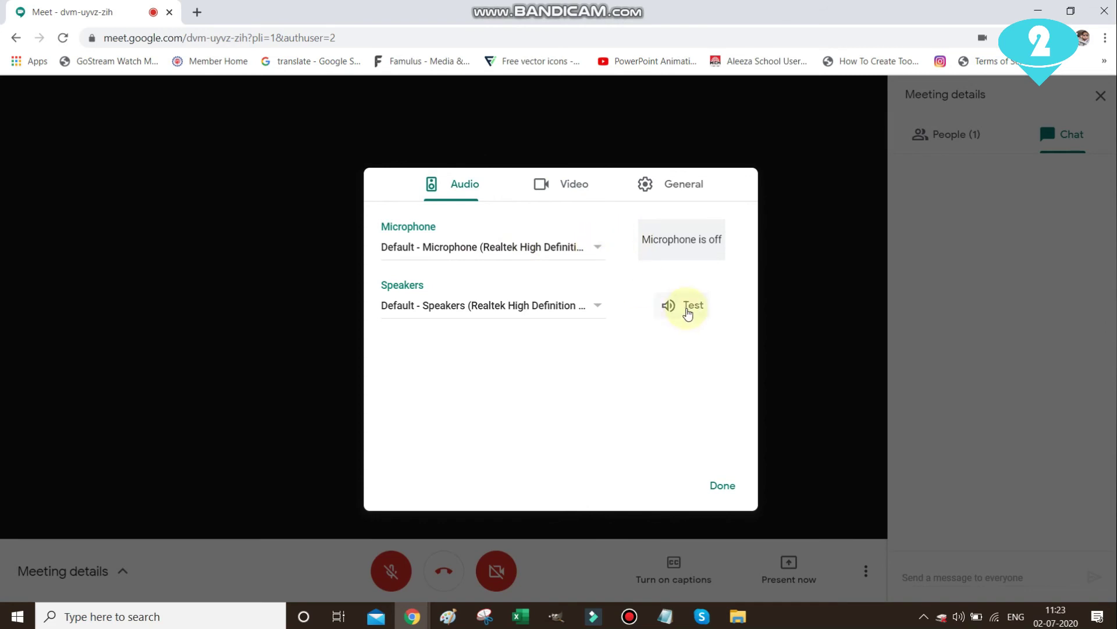
click(667, 191)
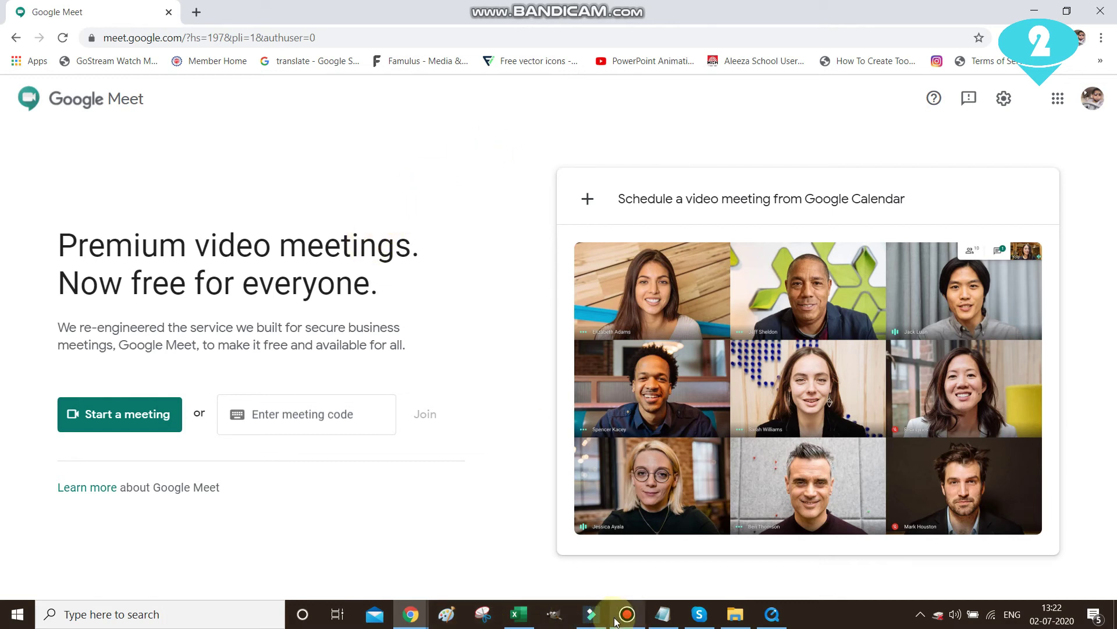
Step: Select only the meeting link in the Notepad invitation and return to the meeting code field on the Google Meet home page
click(652, 620)
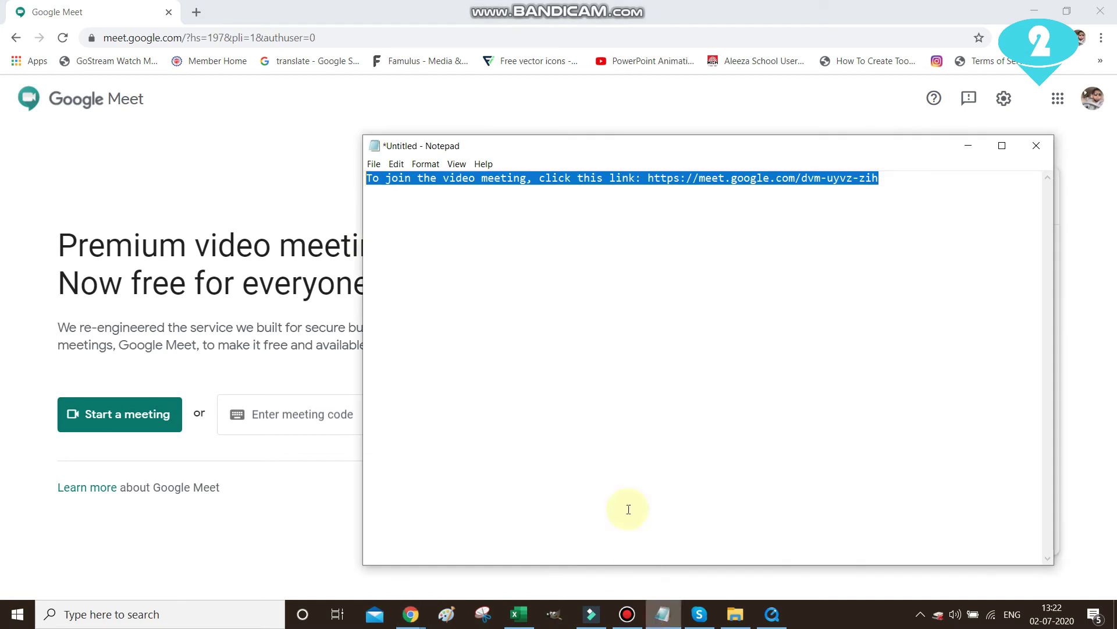
click(780, 214)
drag(908, 178, 651, 200)
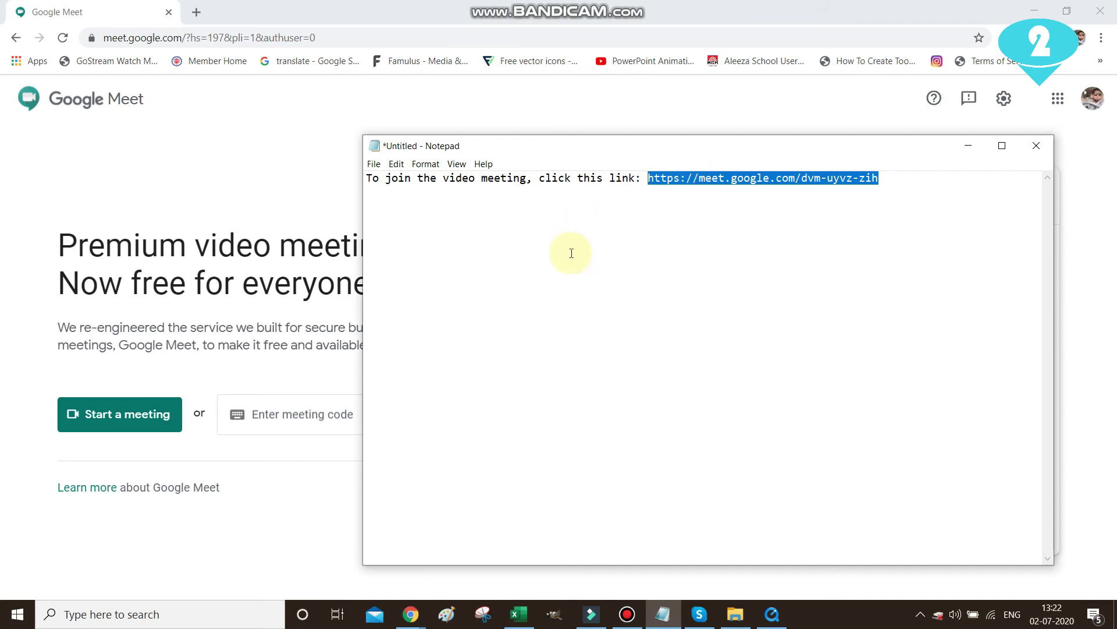
click(487, 5)
click(320, 427)
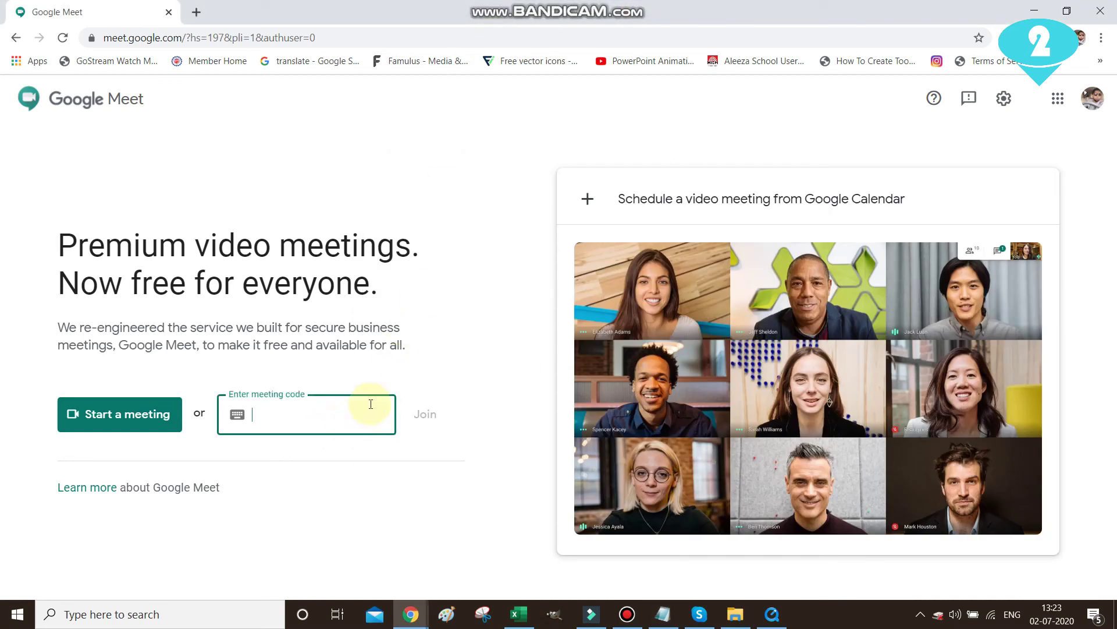
click(663, 614)
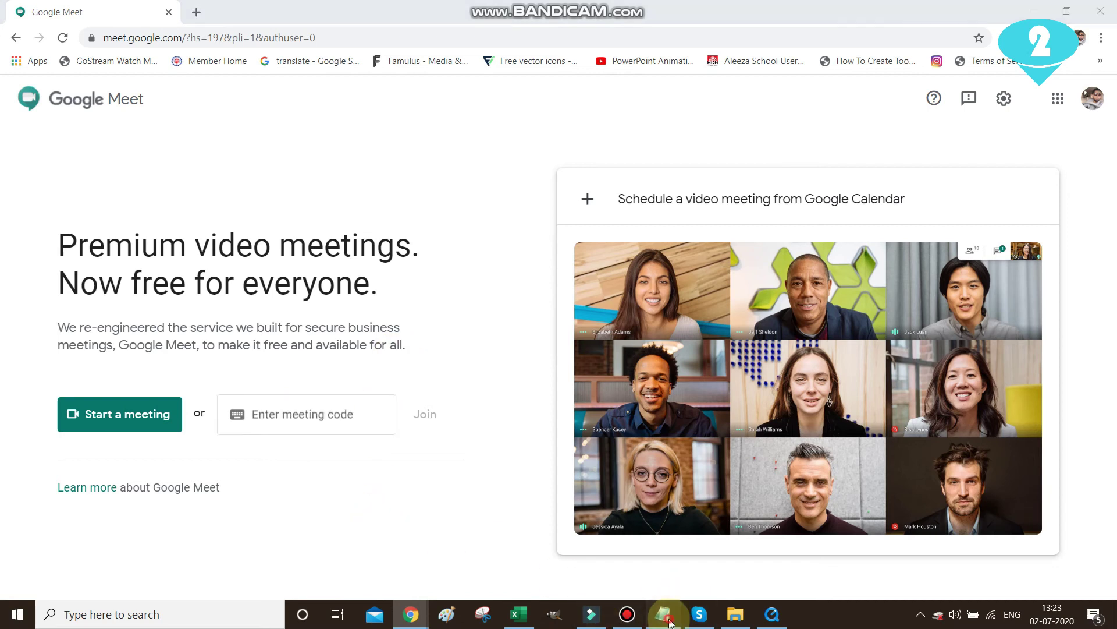
click(839, 213)
drag(889, 180, 647, 185)
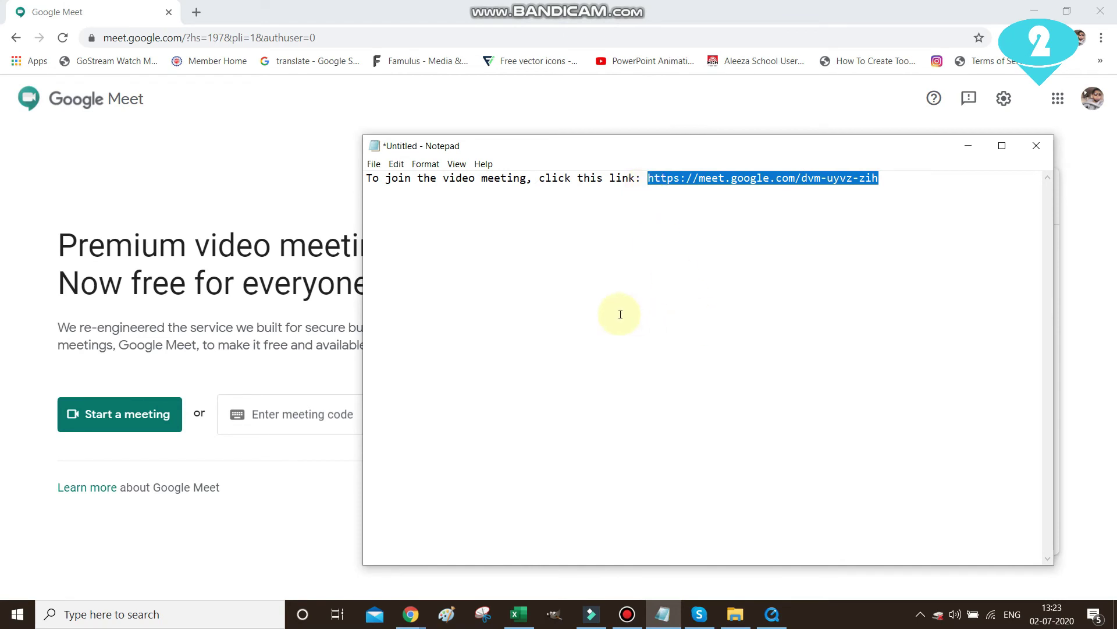
click(327, 412)
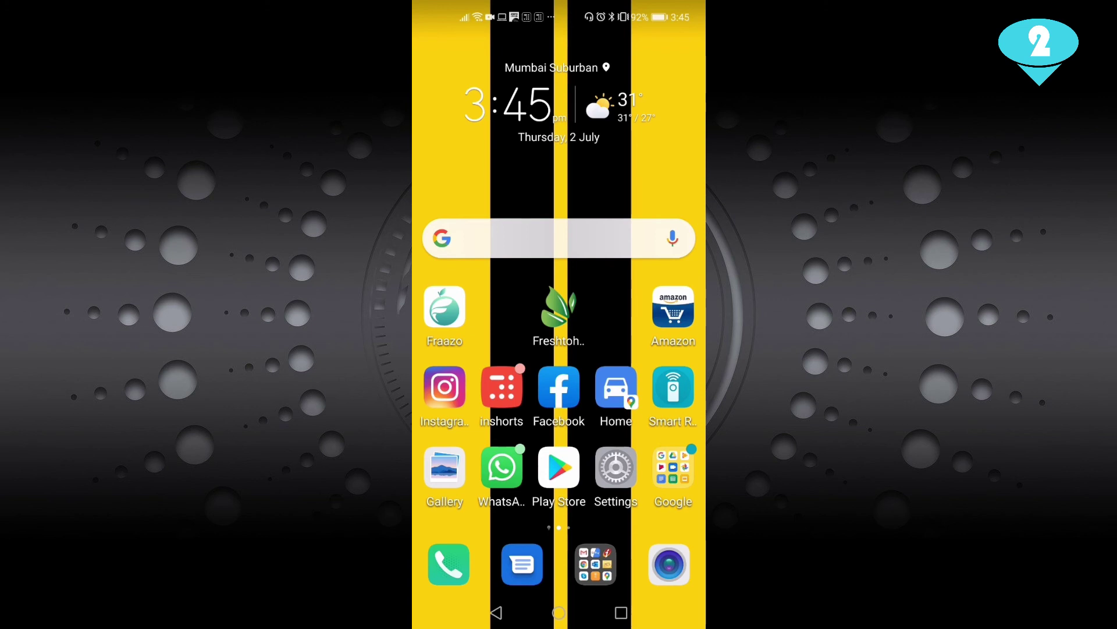
Step: Search the Play Store for "meet" and show the store page of the Google Meet app
click(558, 467)
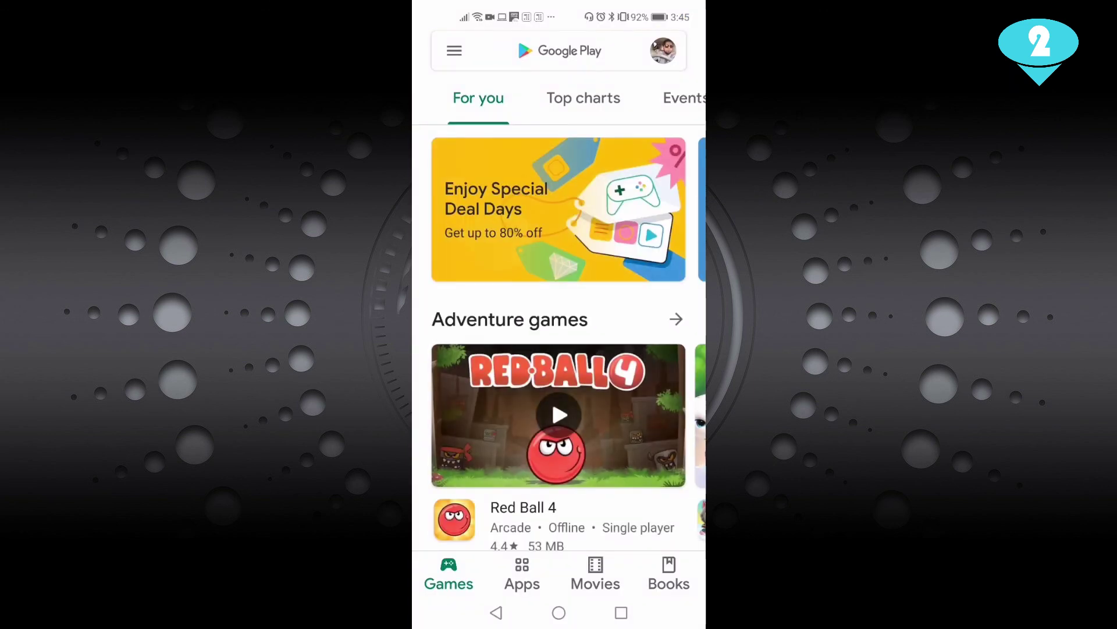
click(559, 50)
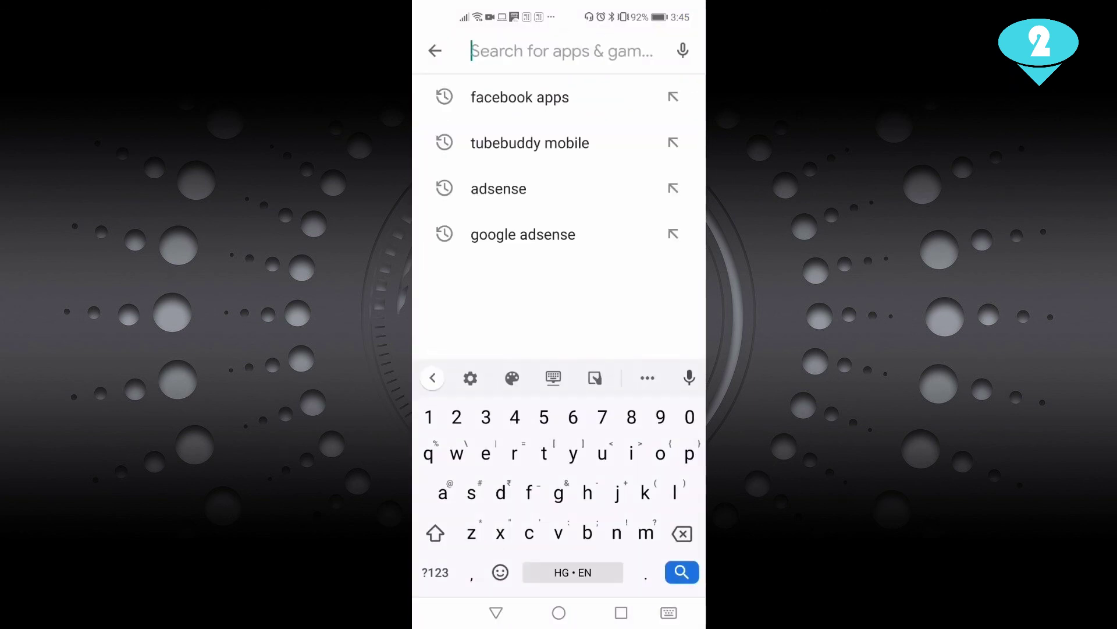
text(meet)
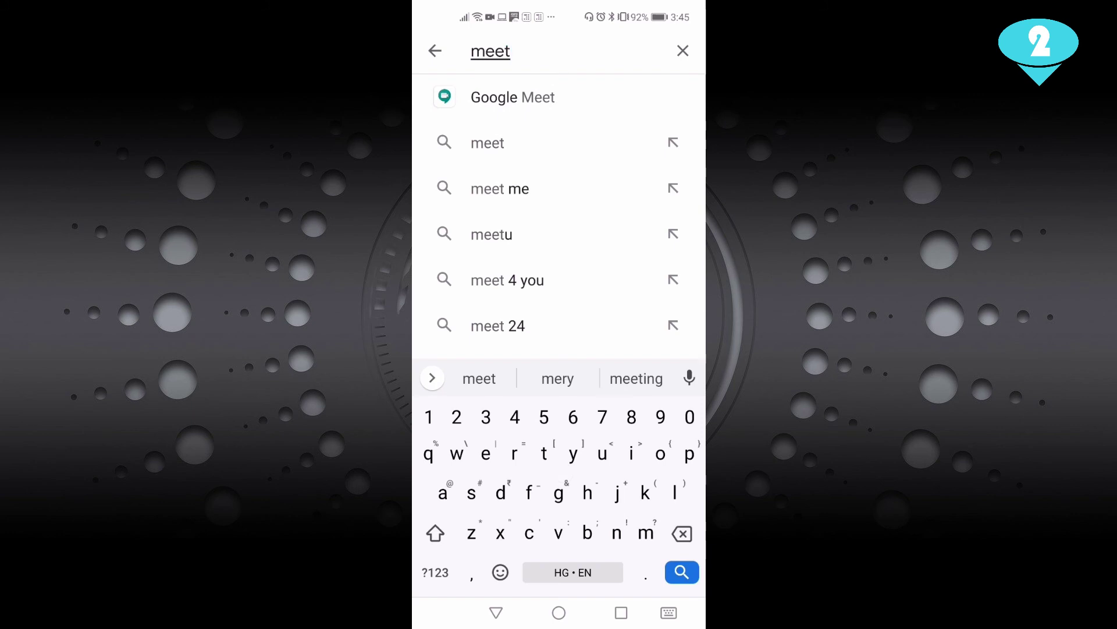
click(513, 97)
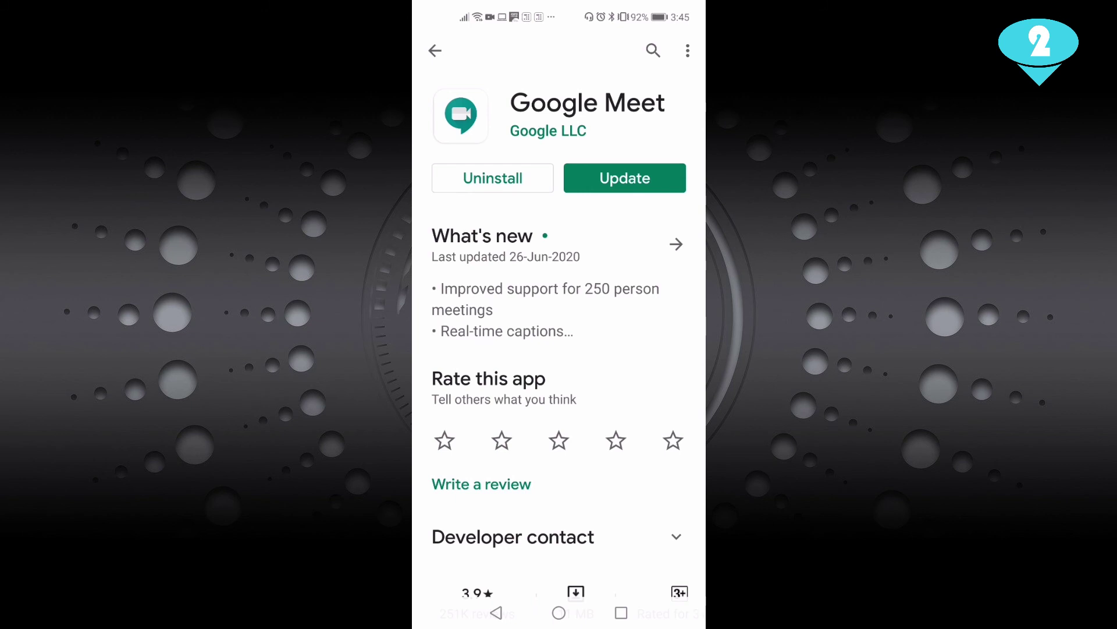
Step: Leave the Play Store, find Meet among the apps starting with M in the phone's full app list, and launch it
click(559, 612)
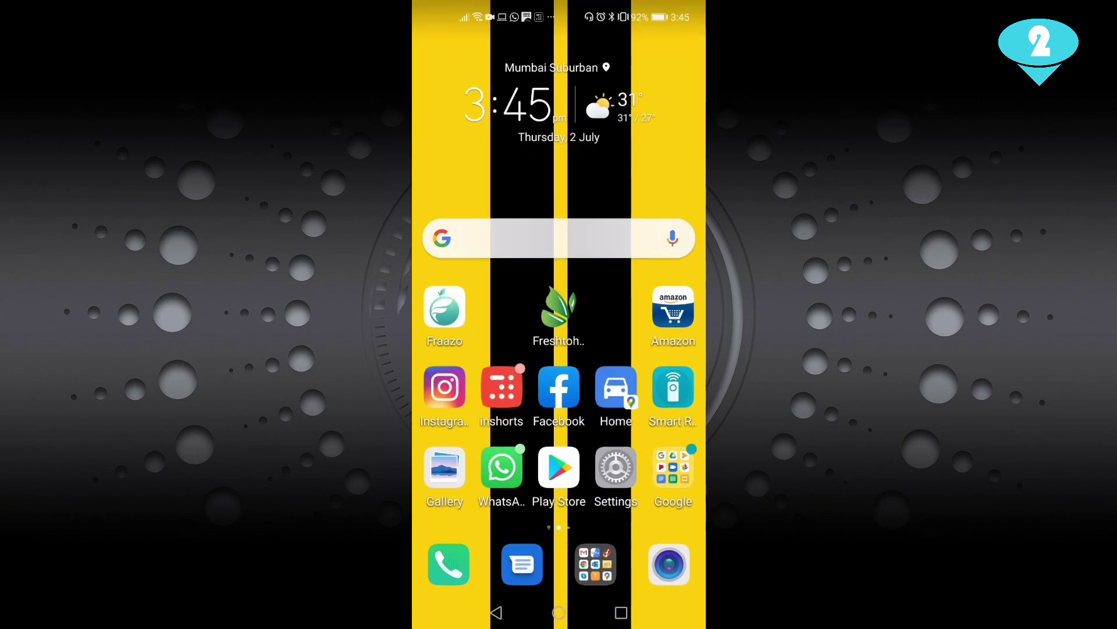
drag(558, 494, 559, 232)
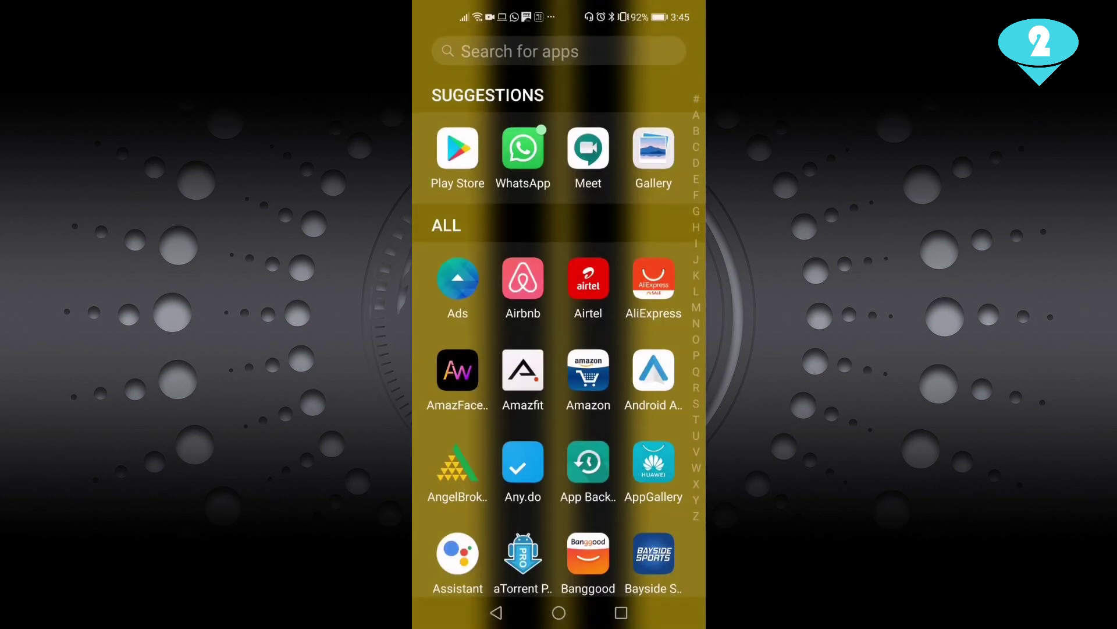
click(697, 308)
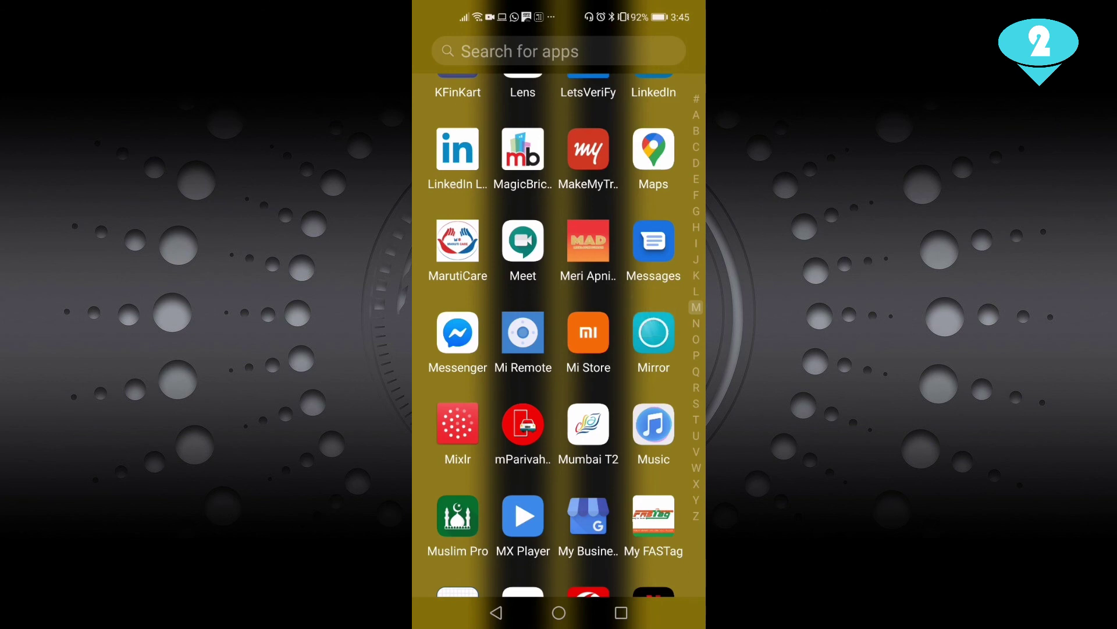
click(523, 240)
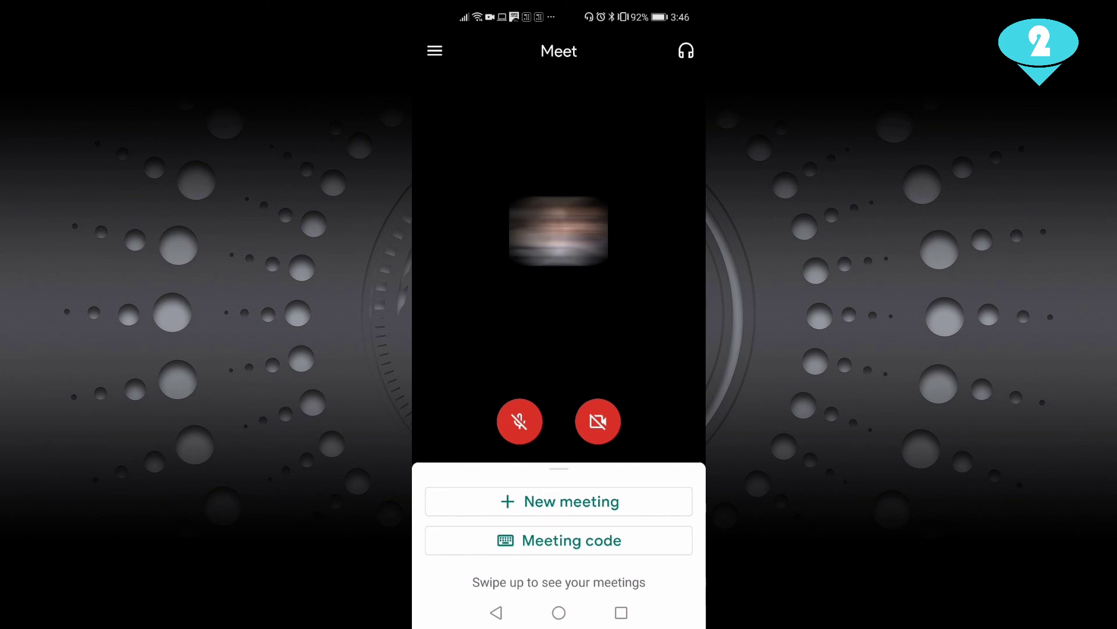
Step: Start a new meeting and check the apps available for sharing its link, without sending it
click(603, 502)
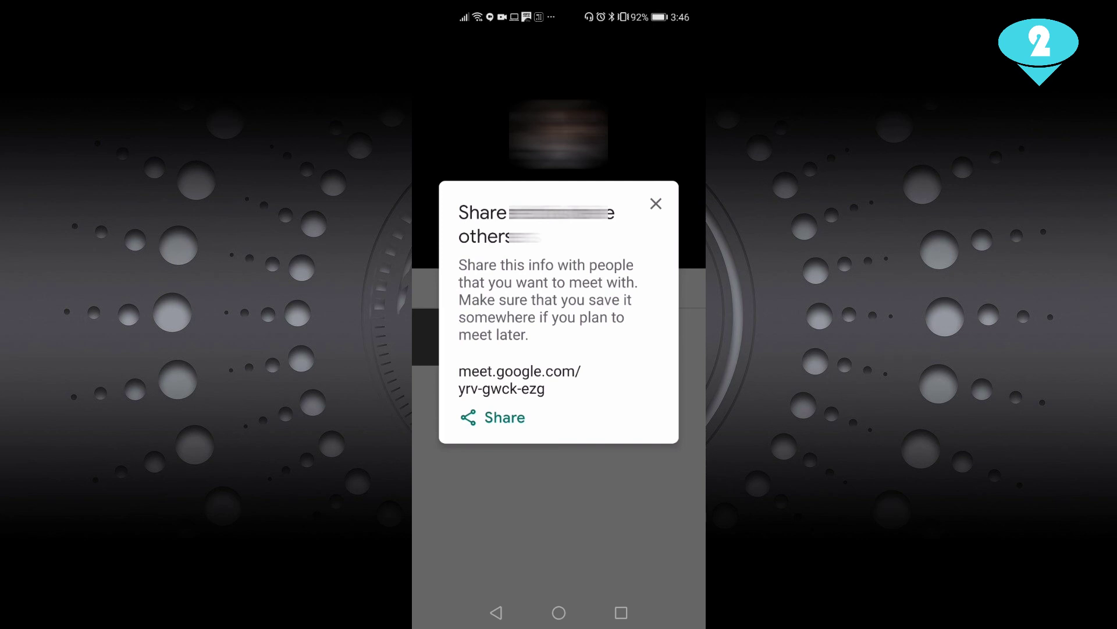
click(493, 416)
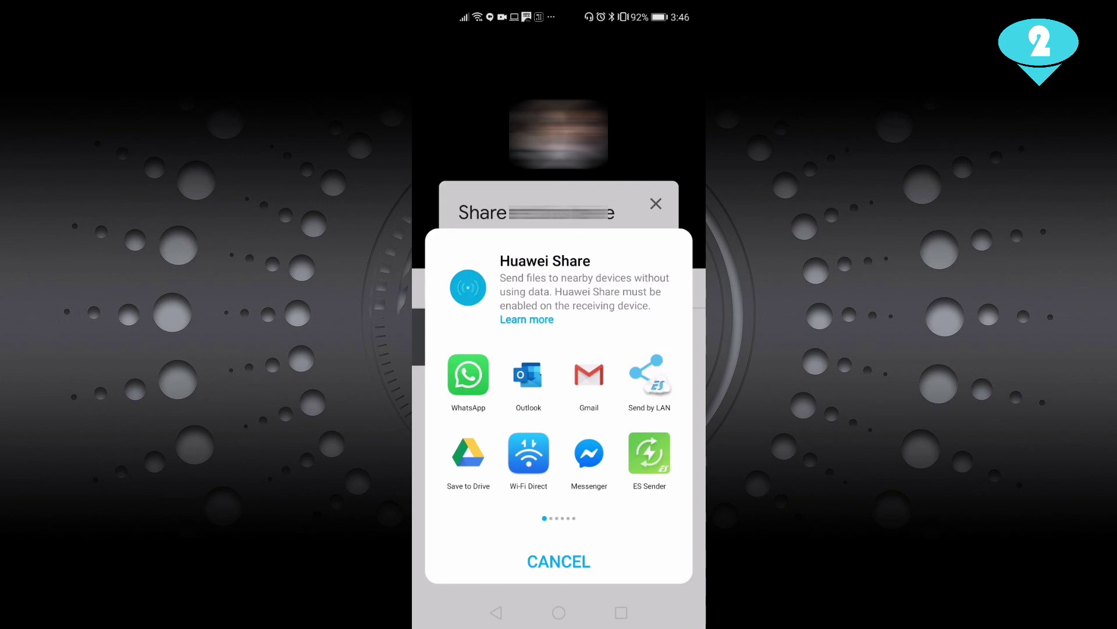
click(558, 561)
click(656, 204)
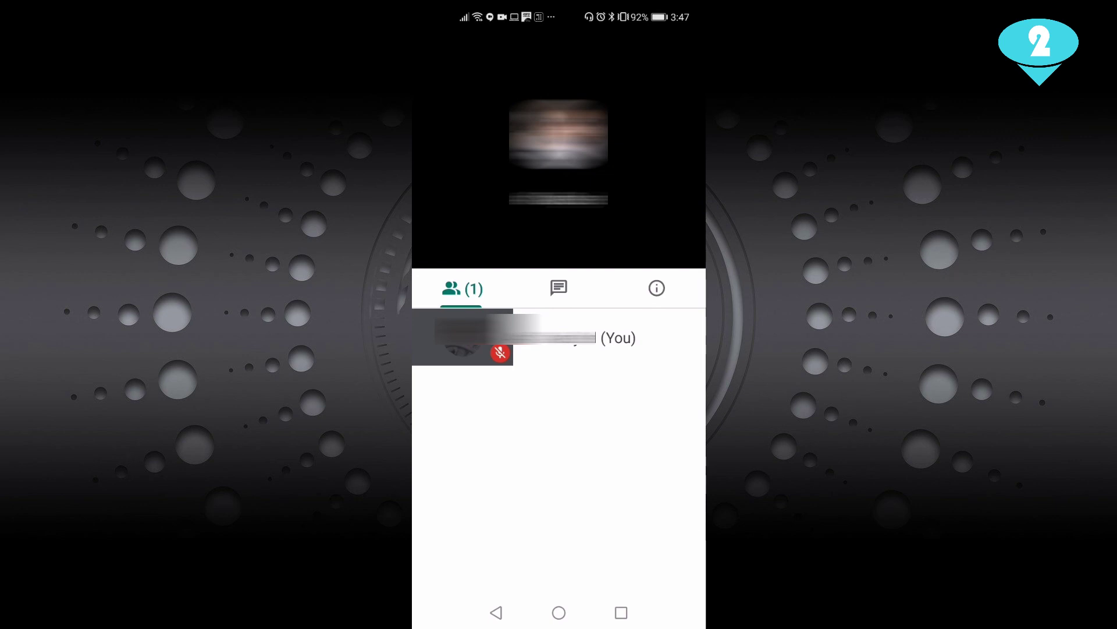
Step: Examine the meeting's chat, joining info and call controls, and return to the participants list
click(559, 288)
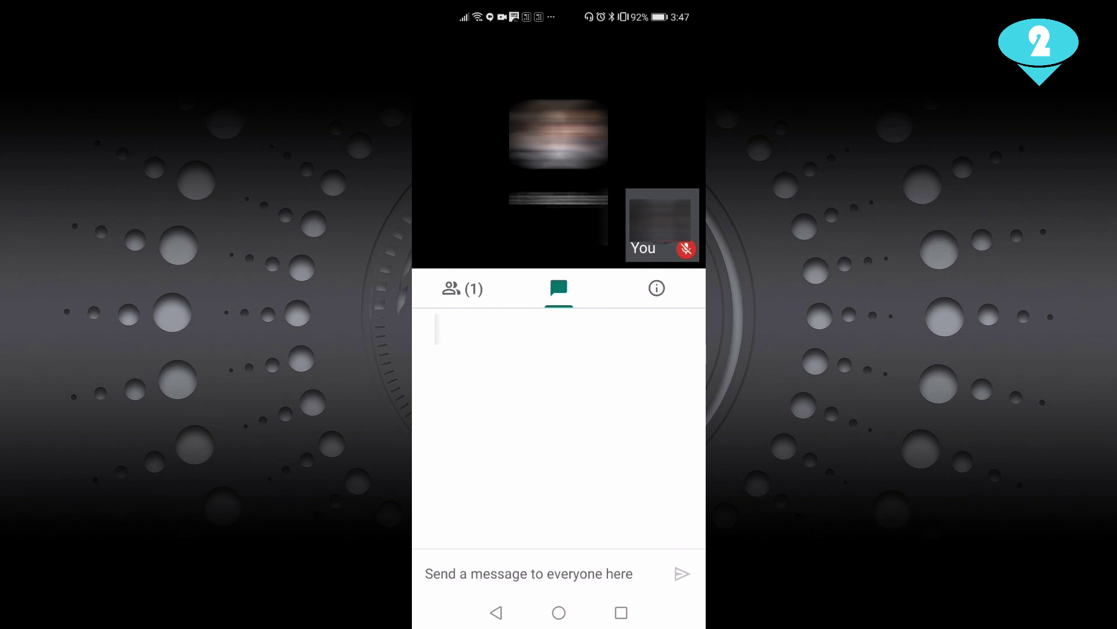
click(657, 289)
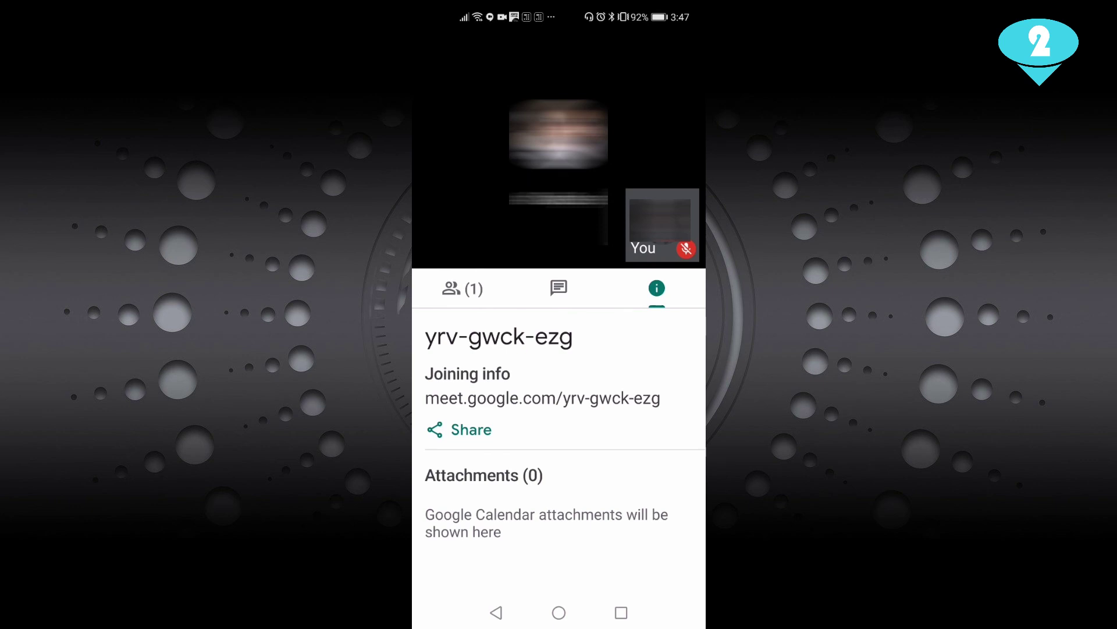
click(490, 208)
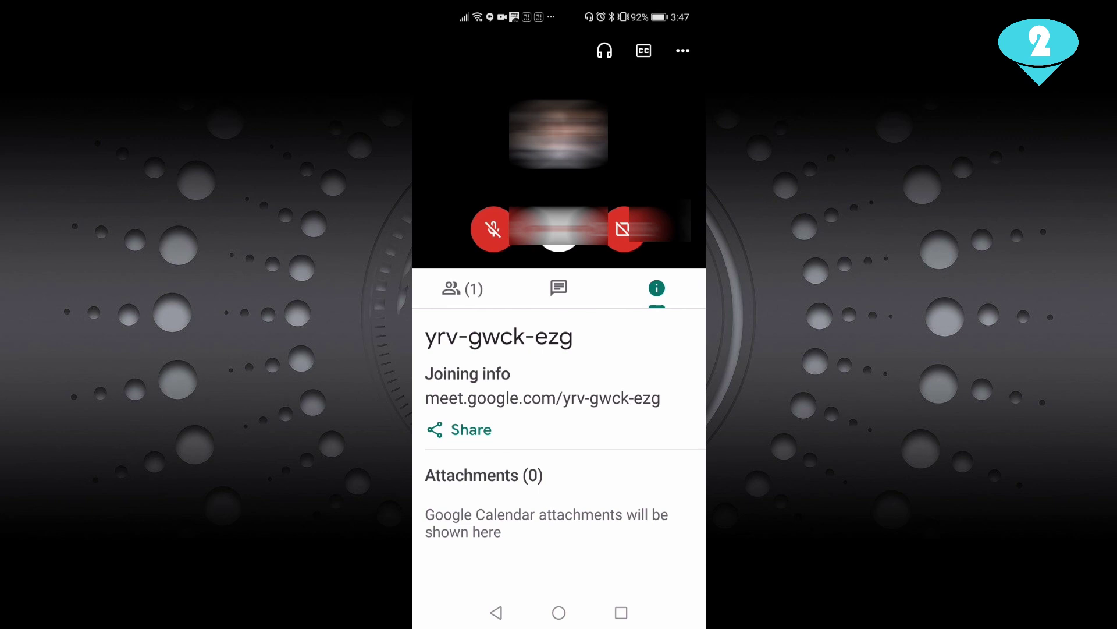
click(497, 612)
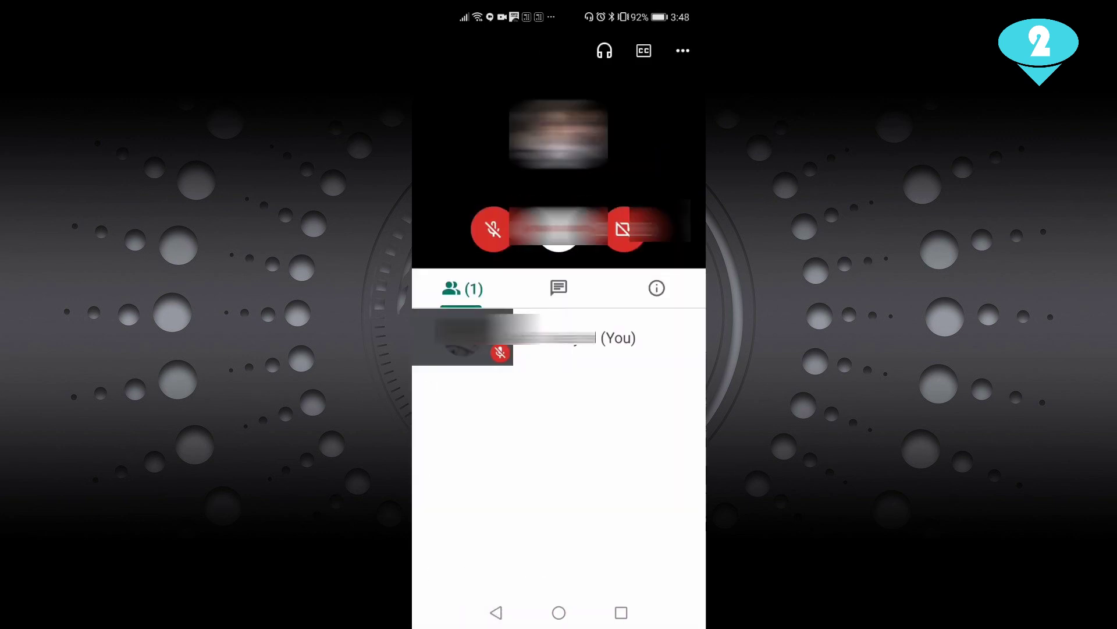
Step: Look over the additional call options without choosing any, and leave the meeting
click(683, 48)
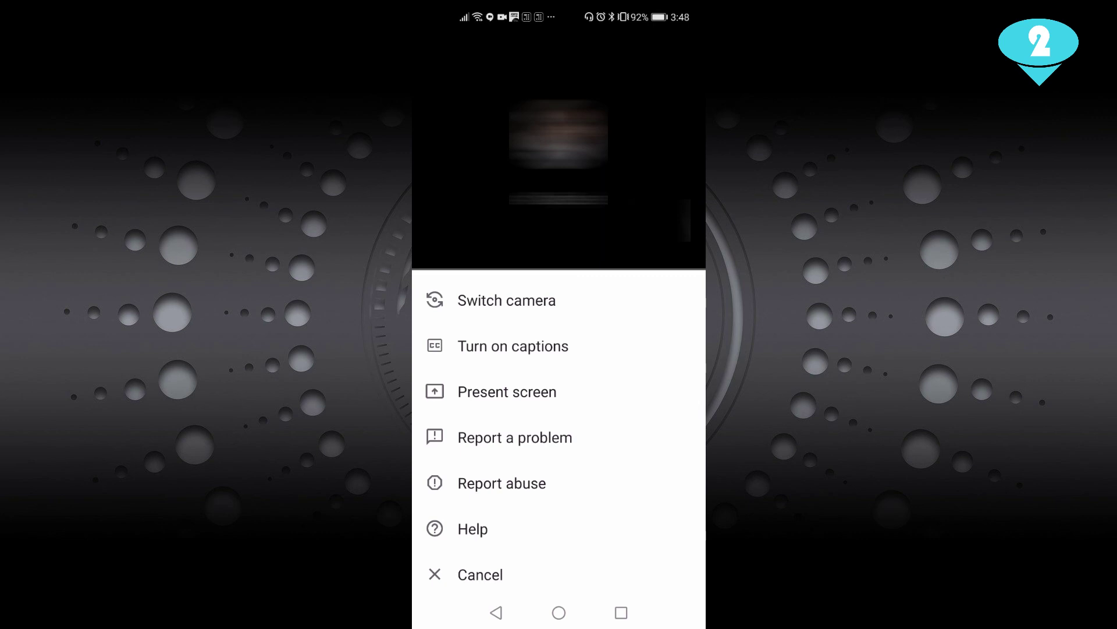
drag(623, 404, 631, 379)
key(Escape)
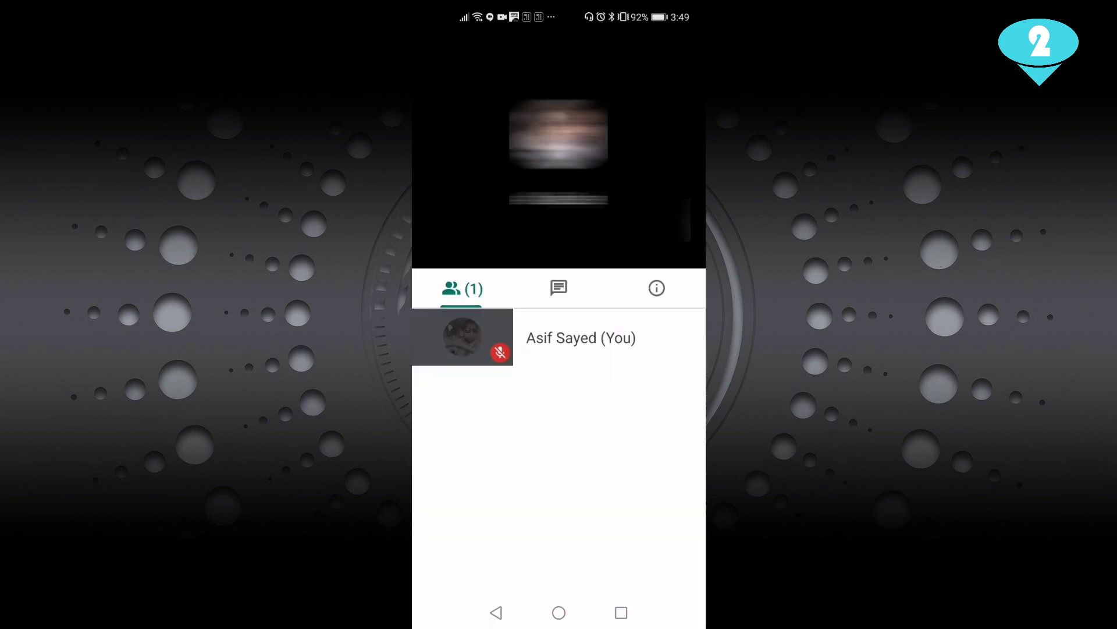
click(558, 175)
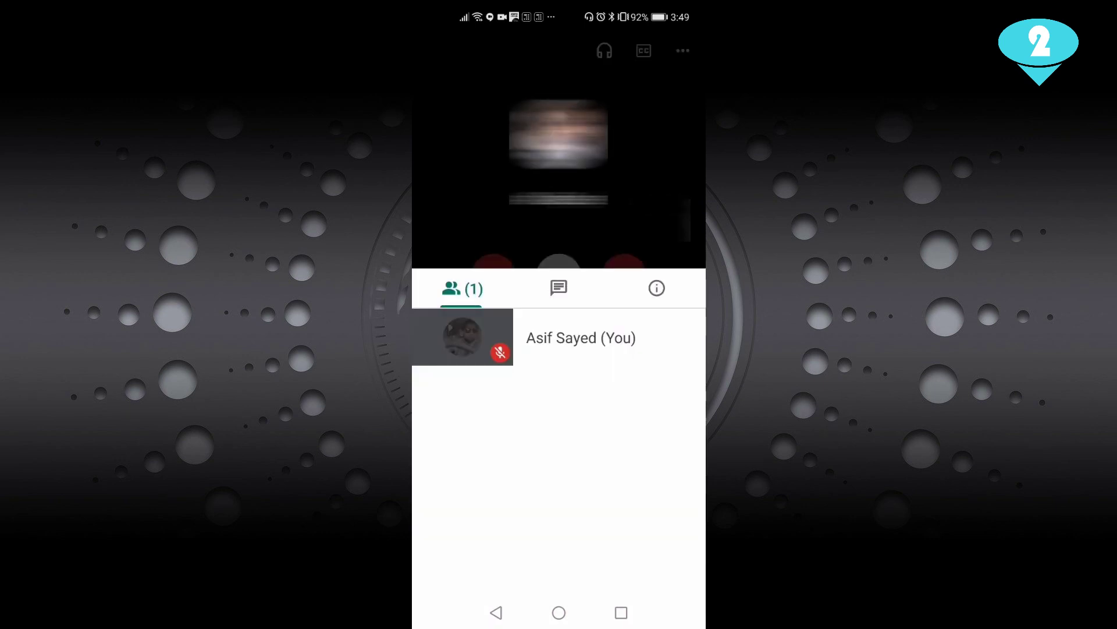
click(559, 231)
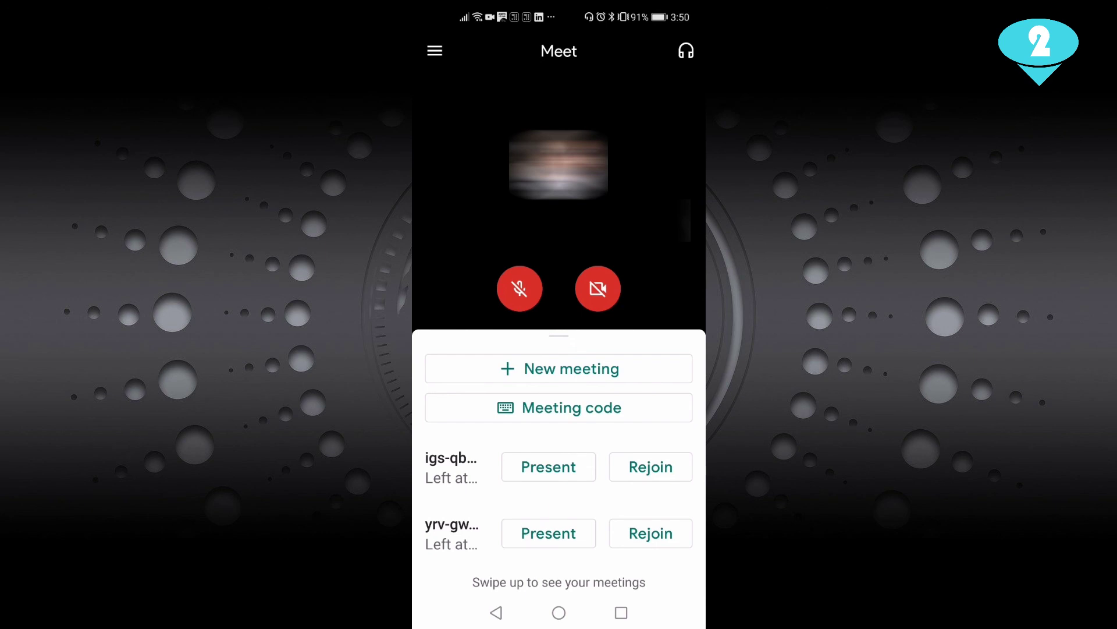
Step: View the screen for joining or presenting with a meeting code, and return to the Meet home screen without entering a code
click(610, 408)
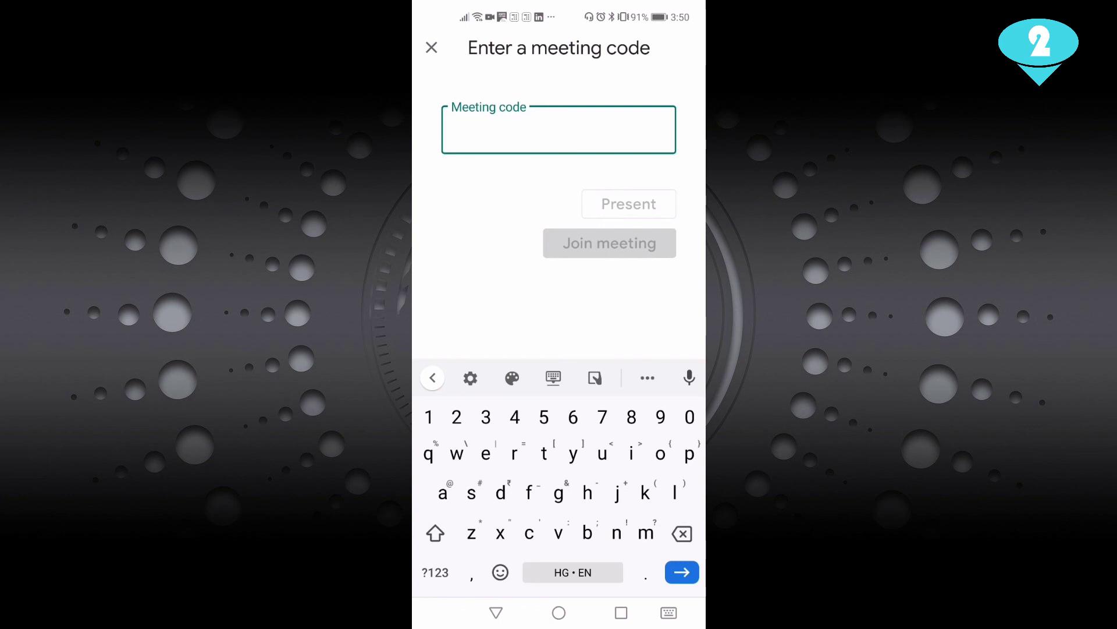
click(479, 272)
click(496, 612)
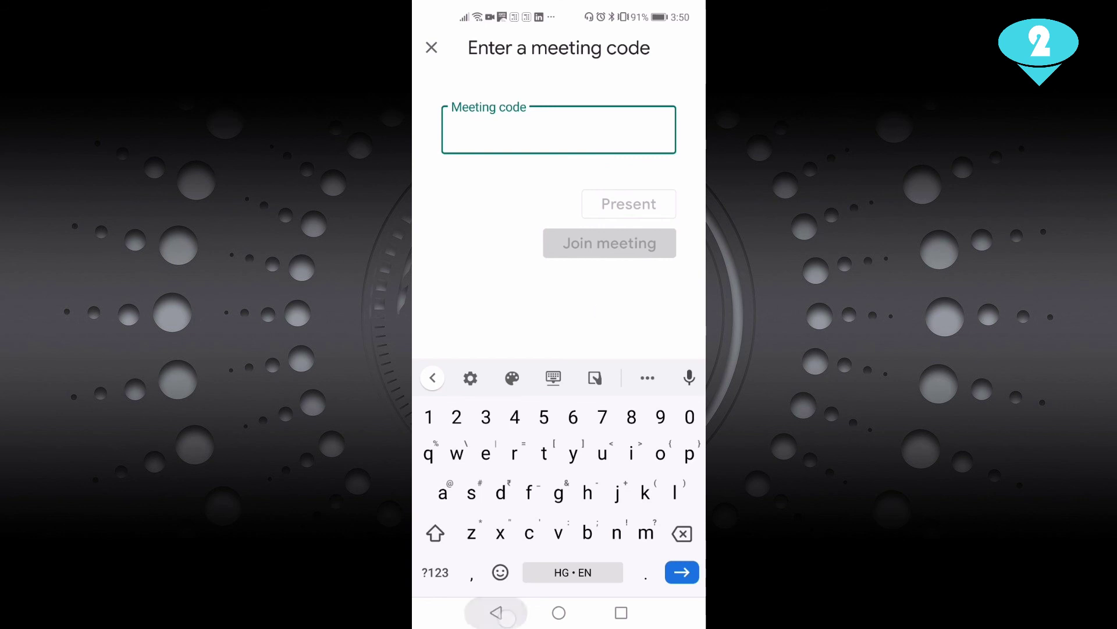
click(496, 612)
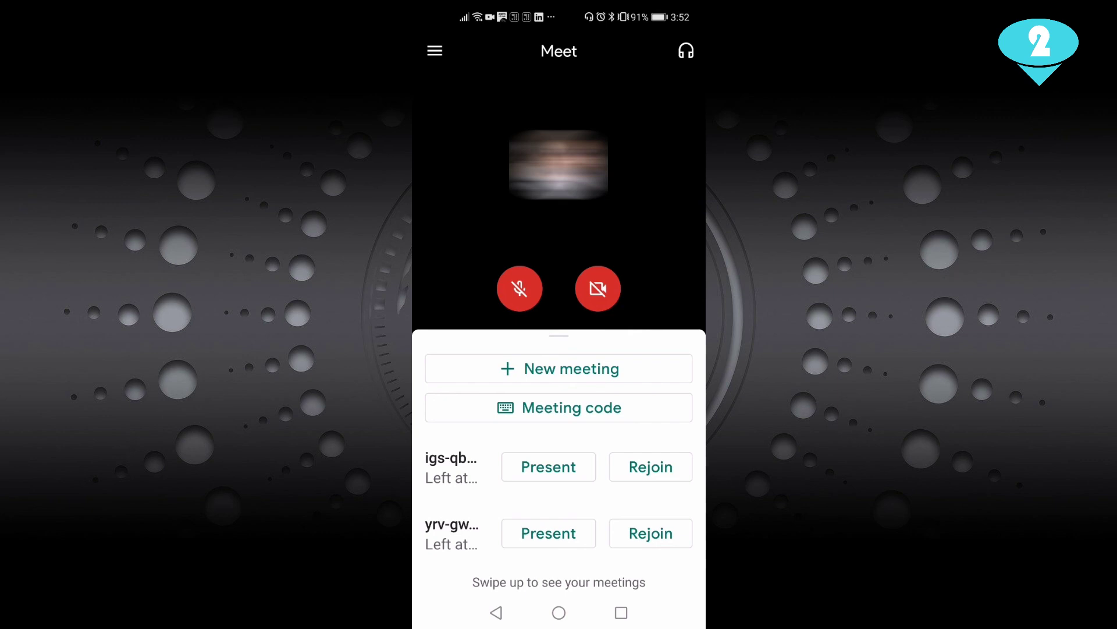
click(663, 212)
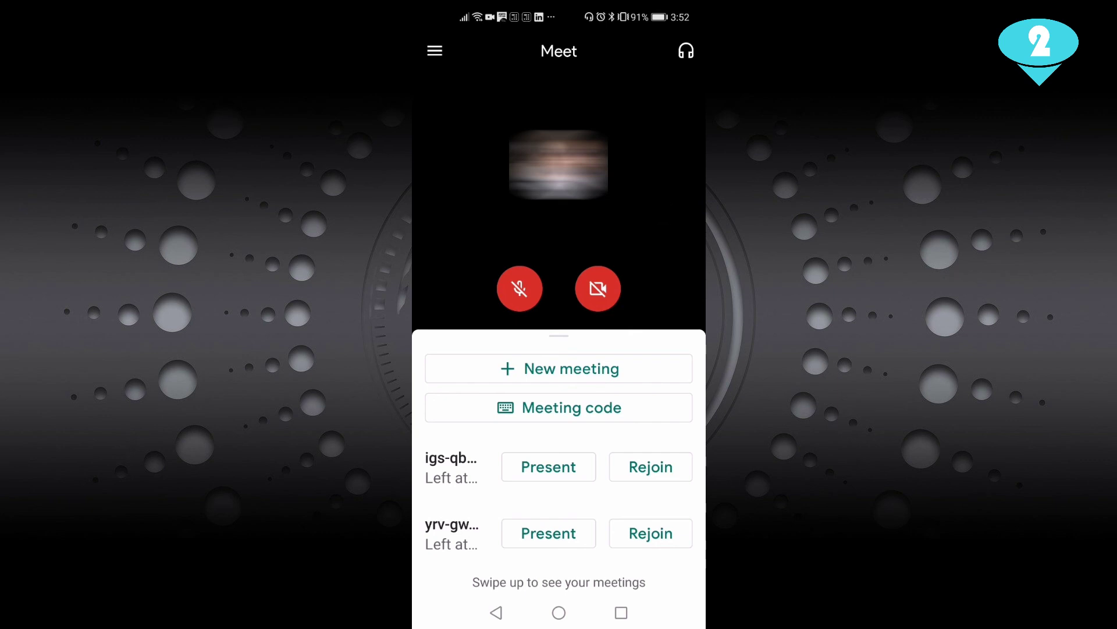